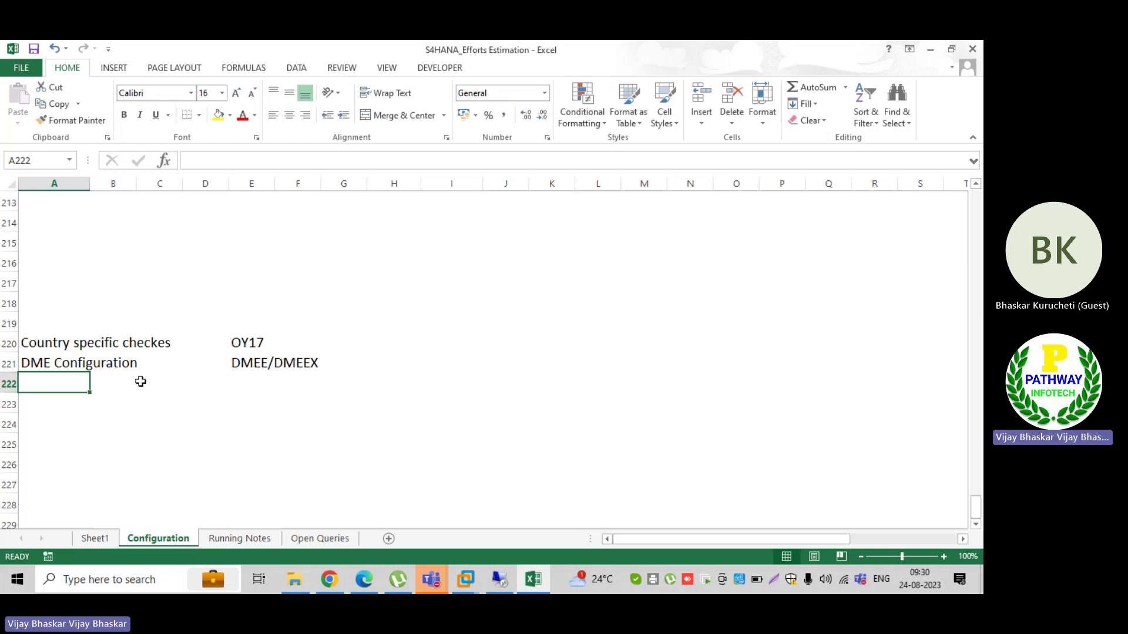
Enter the note "DME- format options" in cell B223, below the DME Configuration row
{"action": "left_click", "coordinate": [177, 392]}
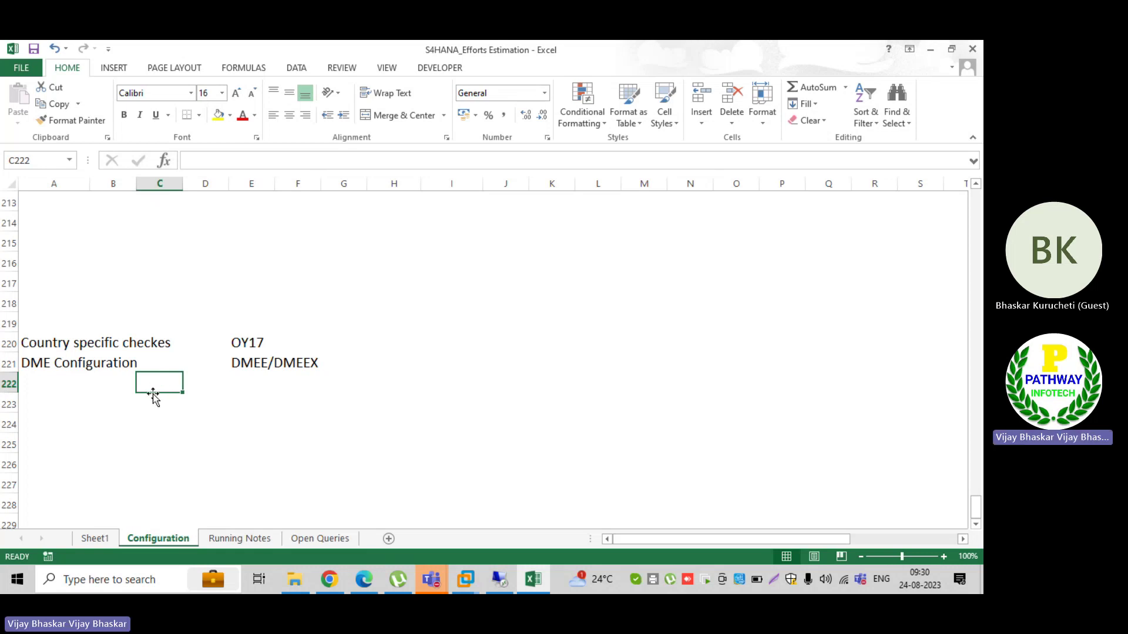
{"action": "key", "text": "Down"}
{"action": "key", "text": "Left"}
{"action": "type", "text": "DM"}
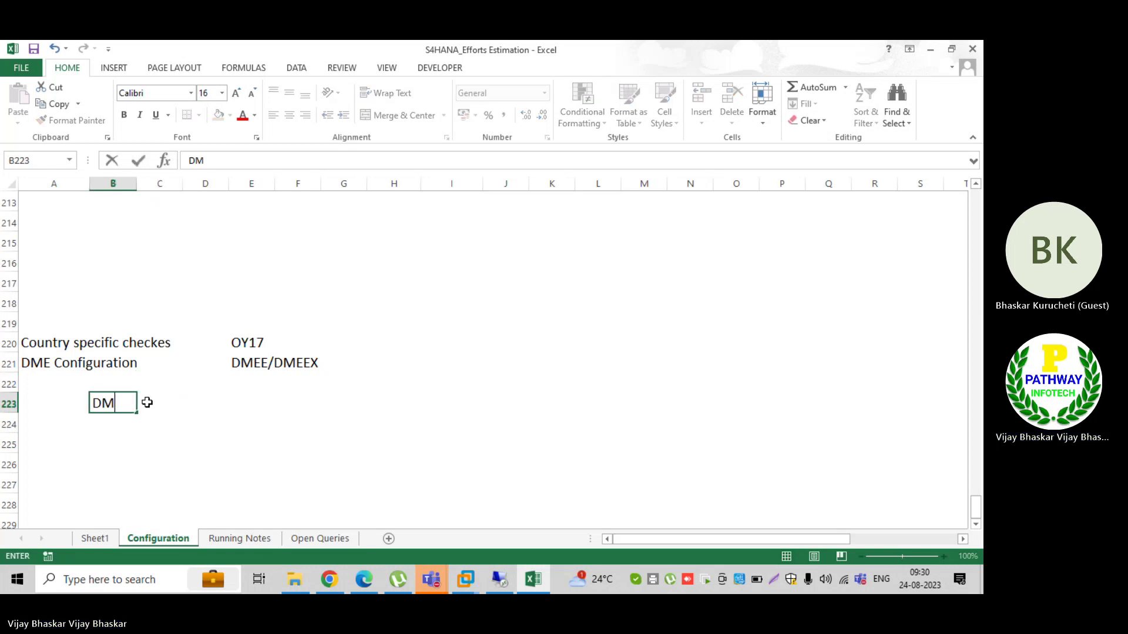
{"action": "type", "text": "E-"}
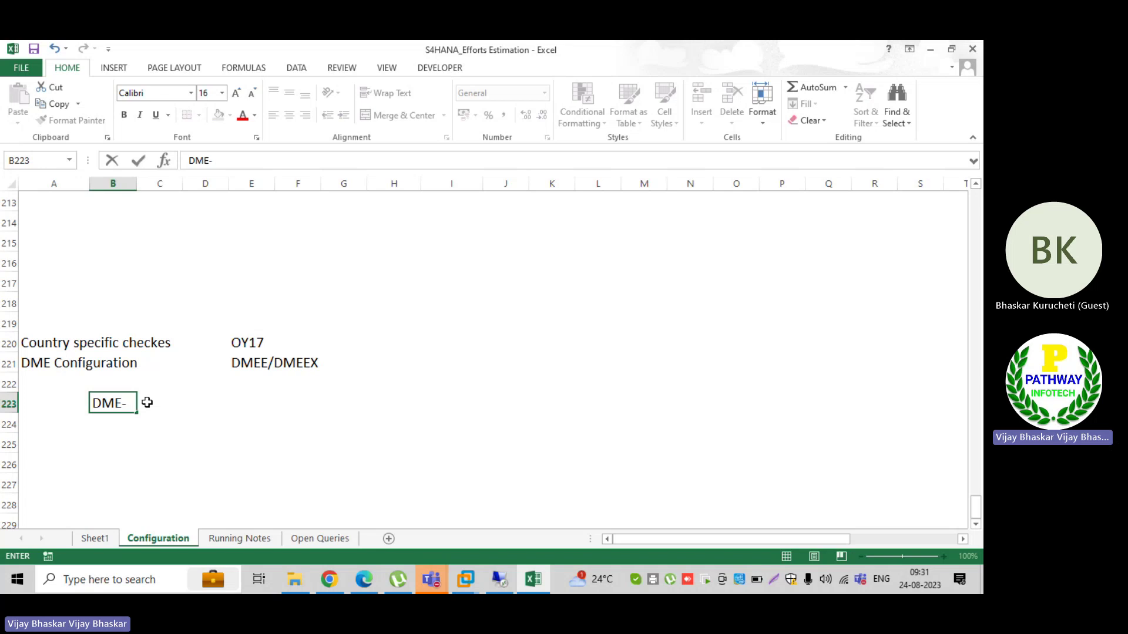
{"action": "type", "text": "for"}
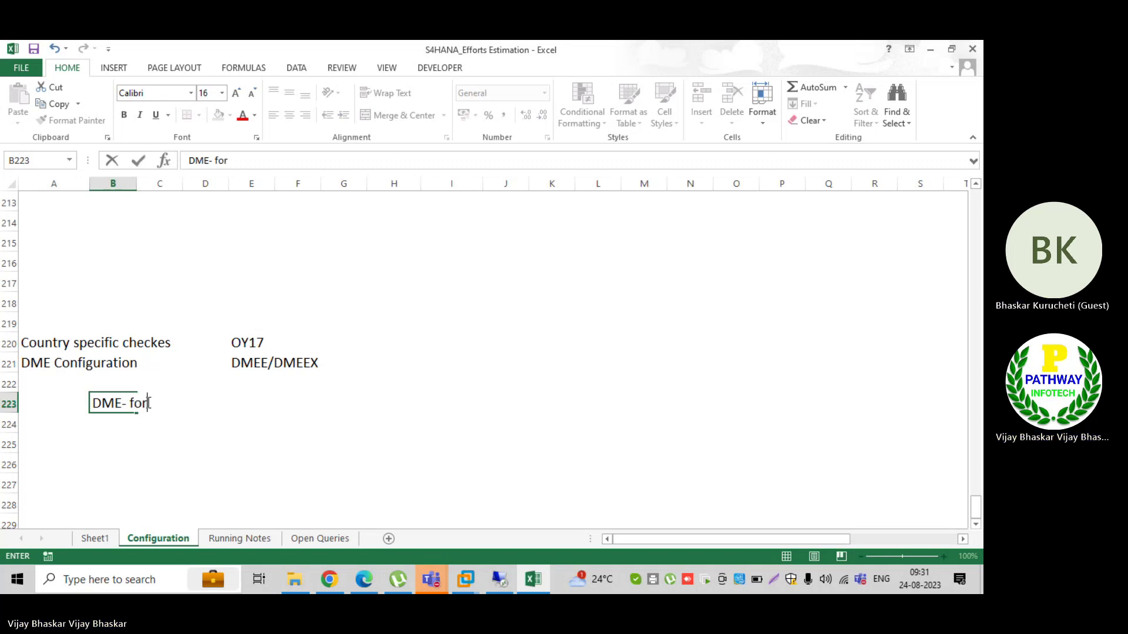
{"action": "type", "text": "mat options"}
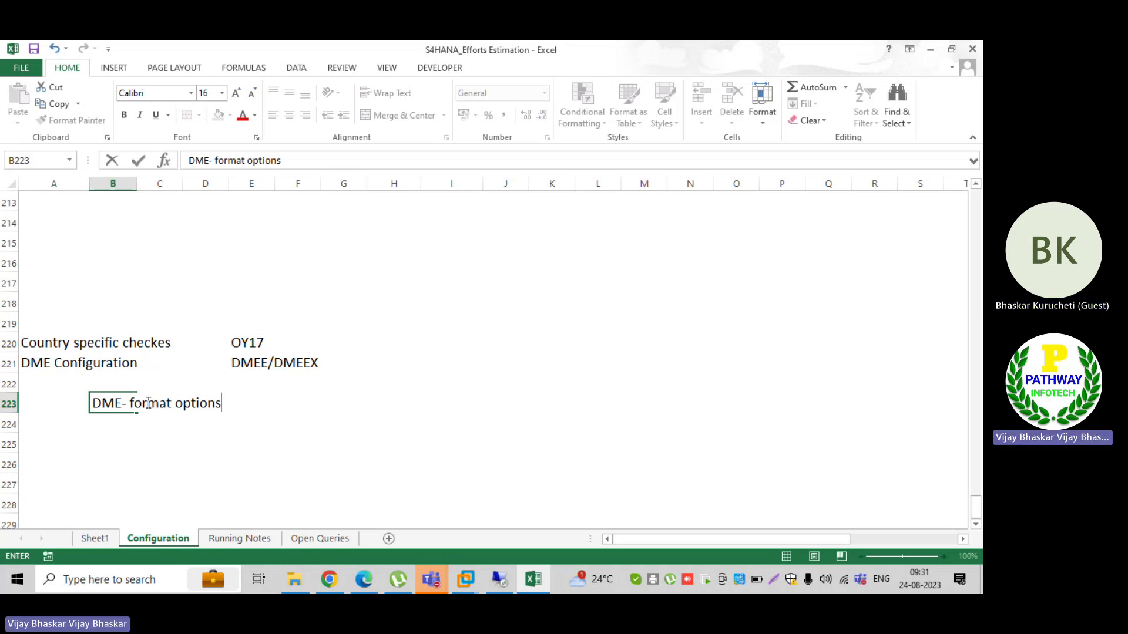
{"action": "left_click", "coordinate": [159, 431]}
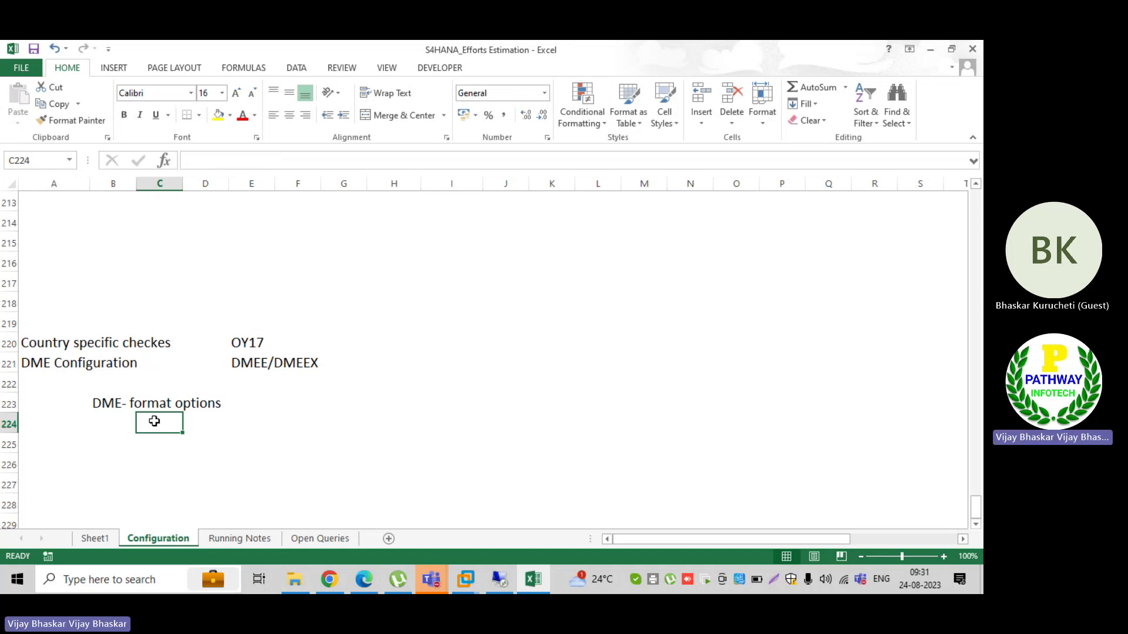
Extend the note in B223 with "should be genefrated based on NACHA"
{"action": "left_click", "coordinate": [133, 403]}
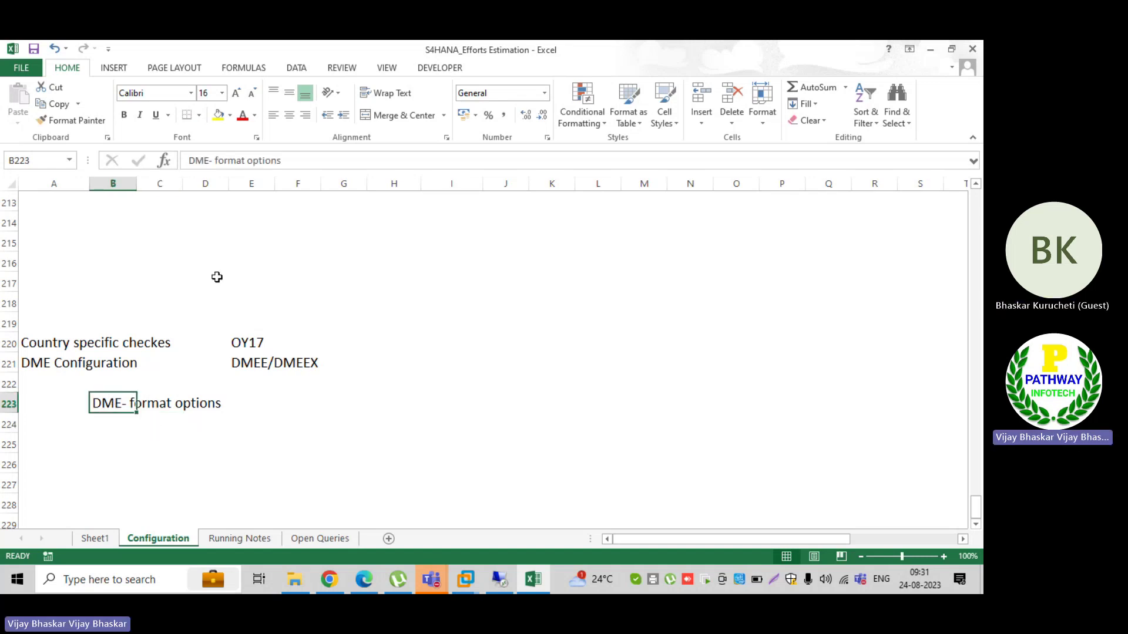
{"action": "left_click", "coordinate": [291, 161]}
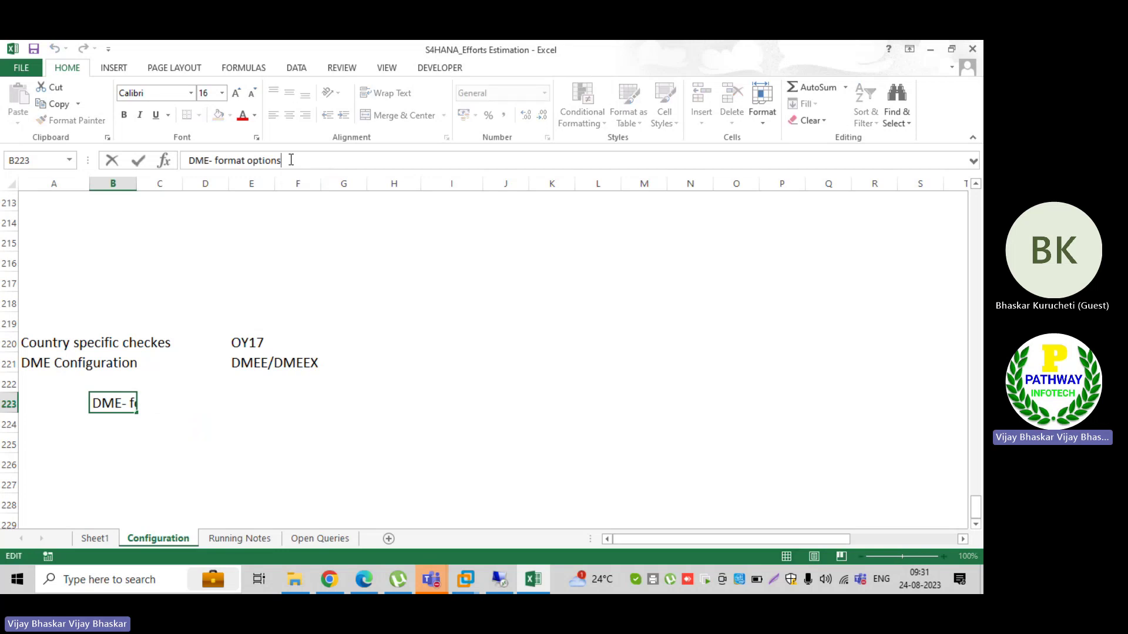
{"action": "type", "text": "should be genefra"}
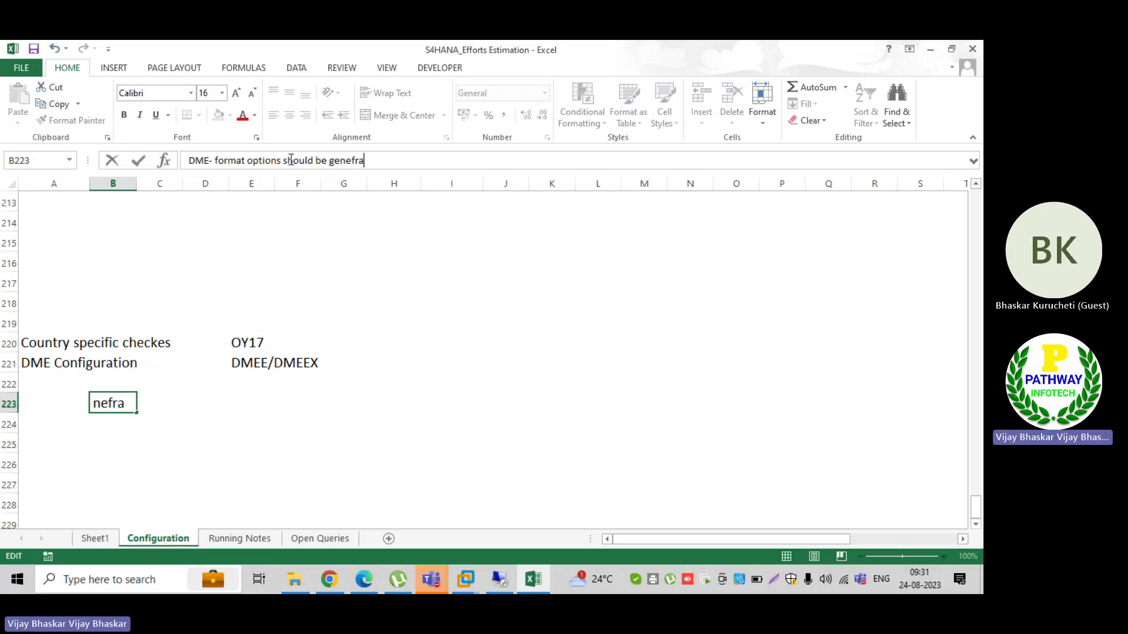
{"action": "type", "text": "ted based on"}
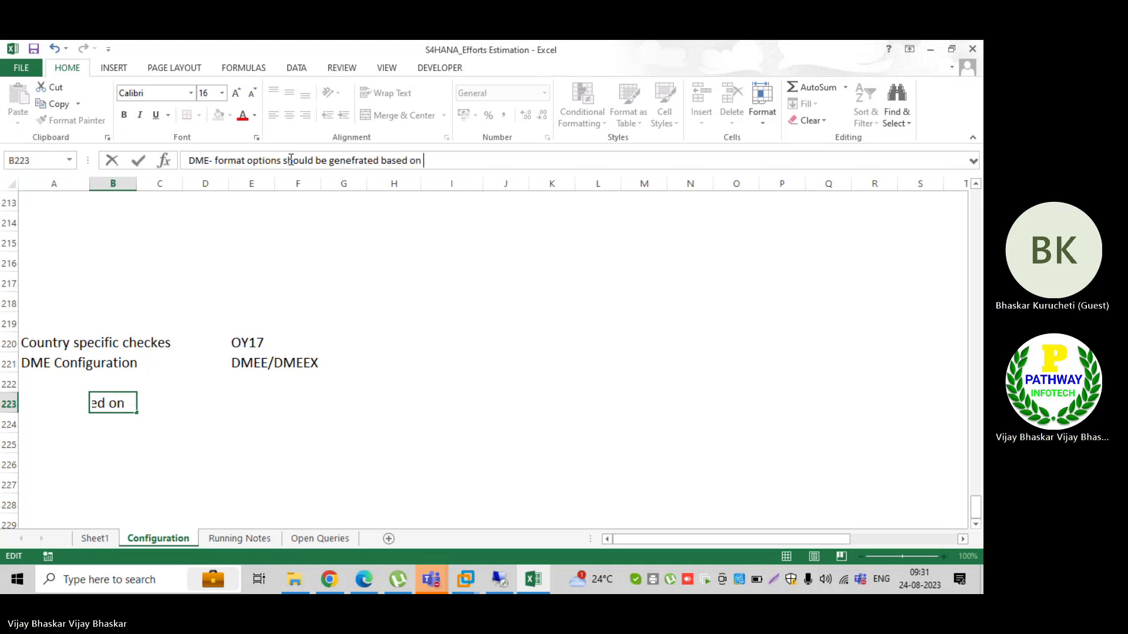
{"action": "type", "text": " N"}
{"action": "key", "text": "BackSpace"}
{"action": "type", "text": "N"}
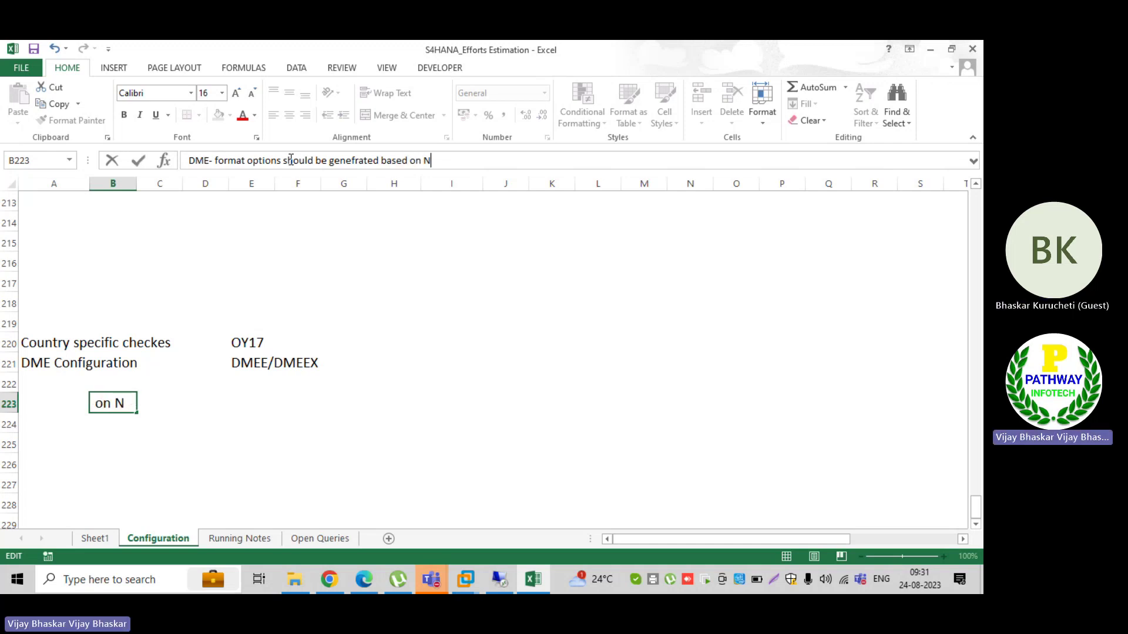
{"action": "type", "text": "A"}
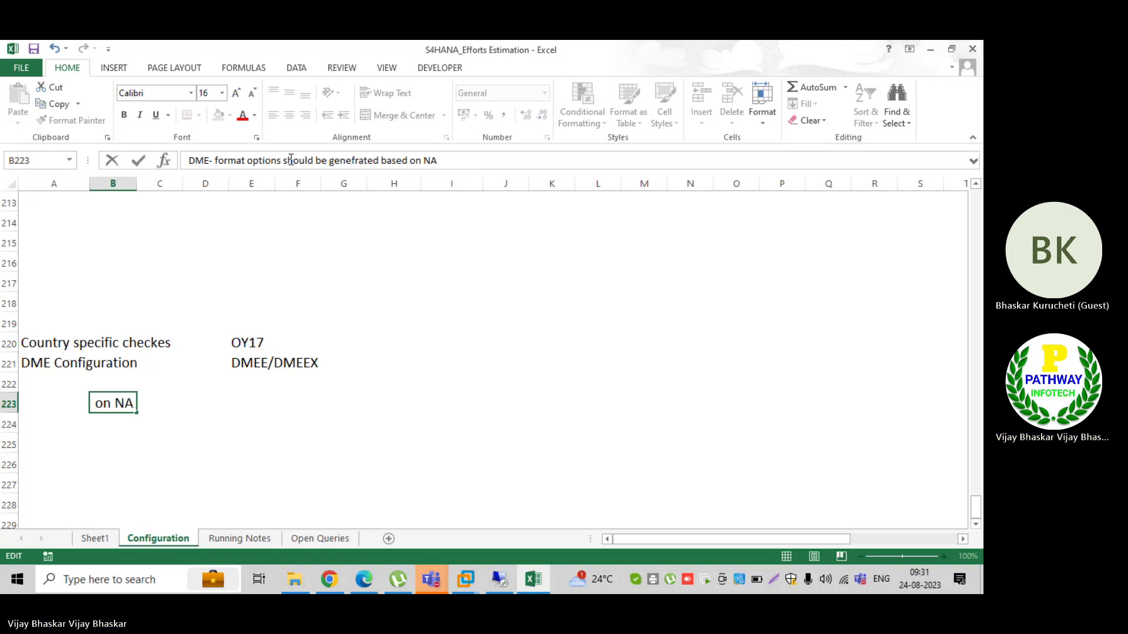
{"action": "type", "text": "CHA"}
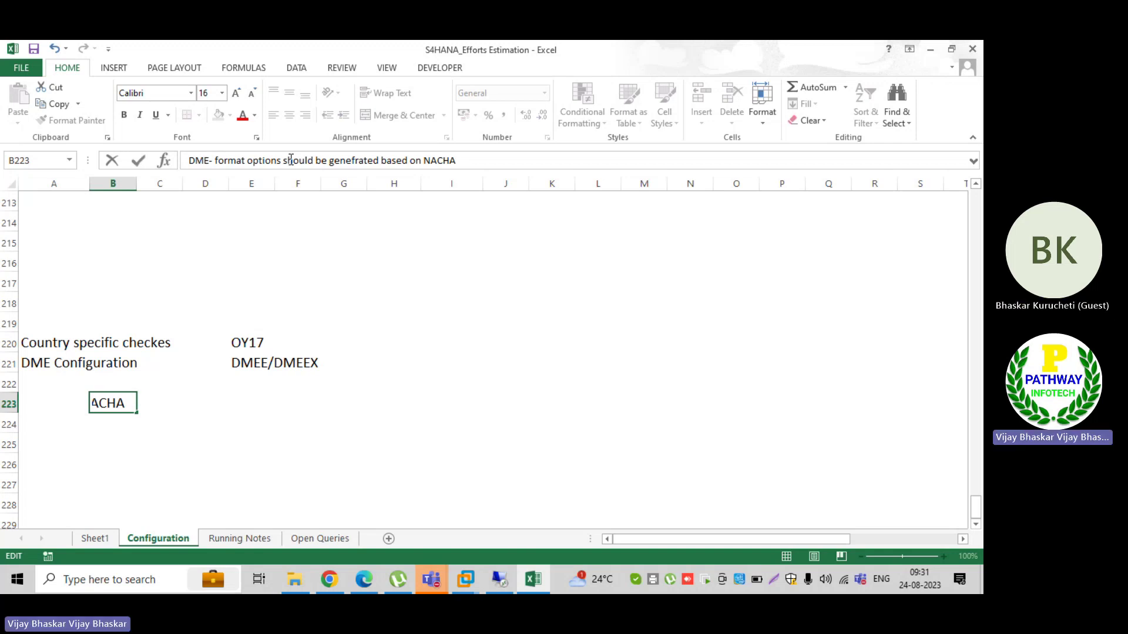
Complete the B223 note by adding "(National Automated Clearing house Associaltion)" after NACHA
{"action": "type", "text": "(n"}
{"action": "key", "text": "BackSpace"}
{"action": "type", "text": "National "}
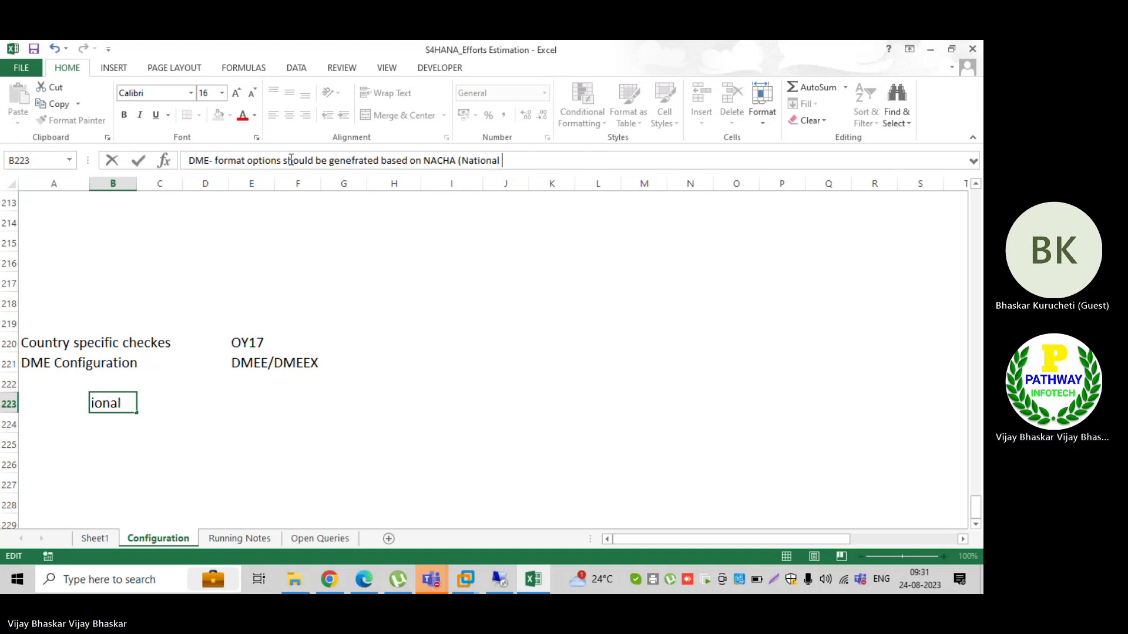
{"action": "type", "text": "A"}
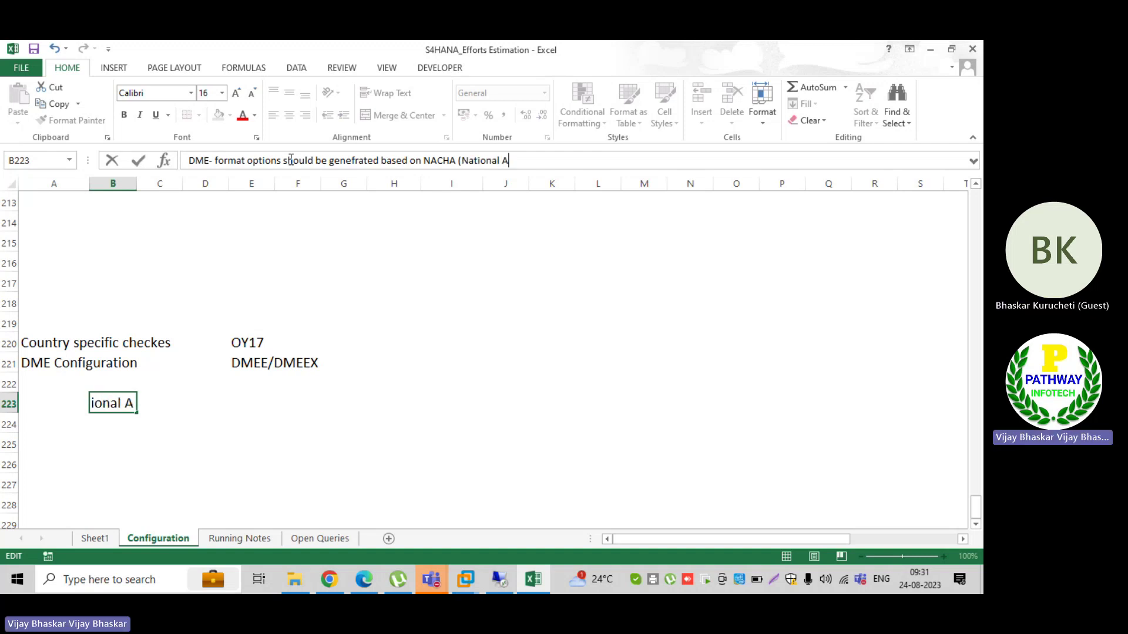
{"action": "type", "text": "utoma"}
{"action": "key", "text": "BackSpace"}
{"action": "key", "text": "BackSpace"}
{"action": "key", "text": "BackSpace"}
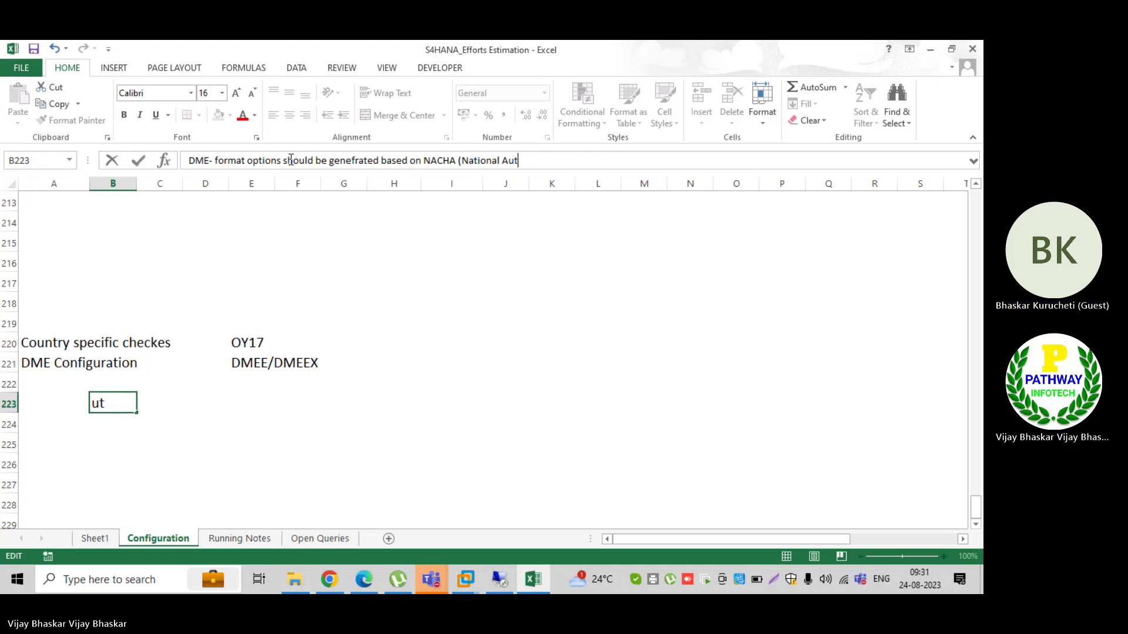
{"action": "type", "text": "omated"}
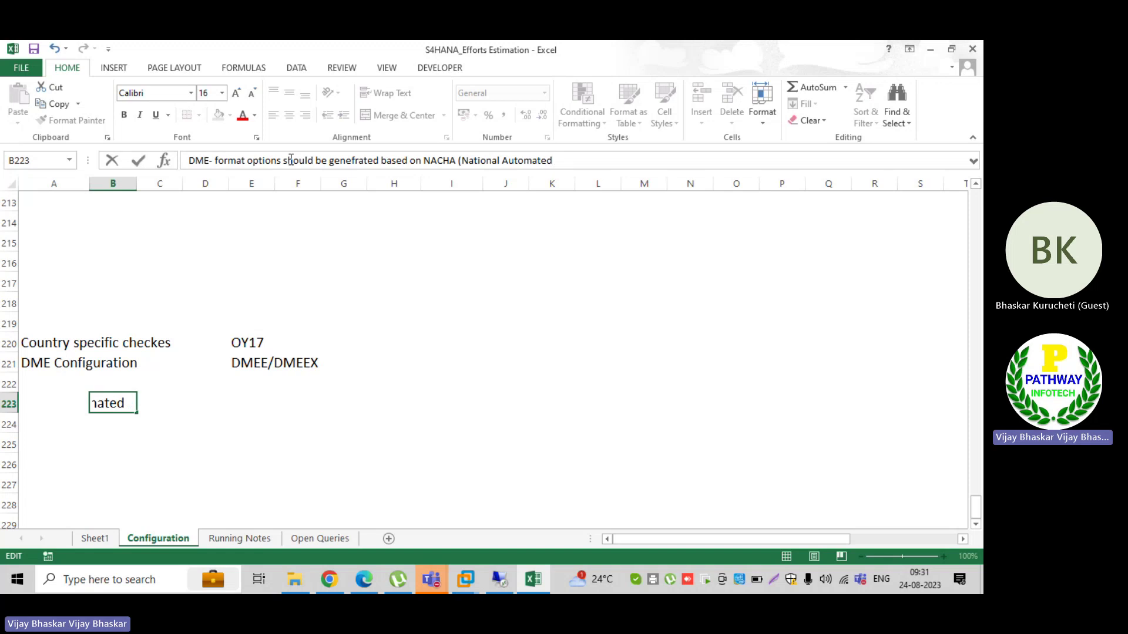
{"action": "type", "text": " CLearing H"}
{"action": "key", "text": "BackSpace"}
{"action": "type", "text": "hous"}
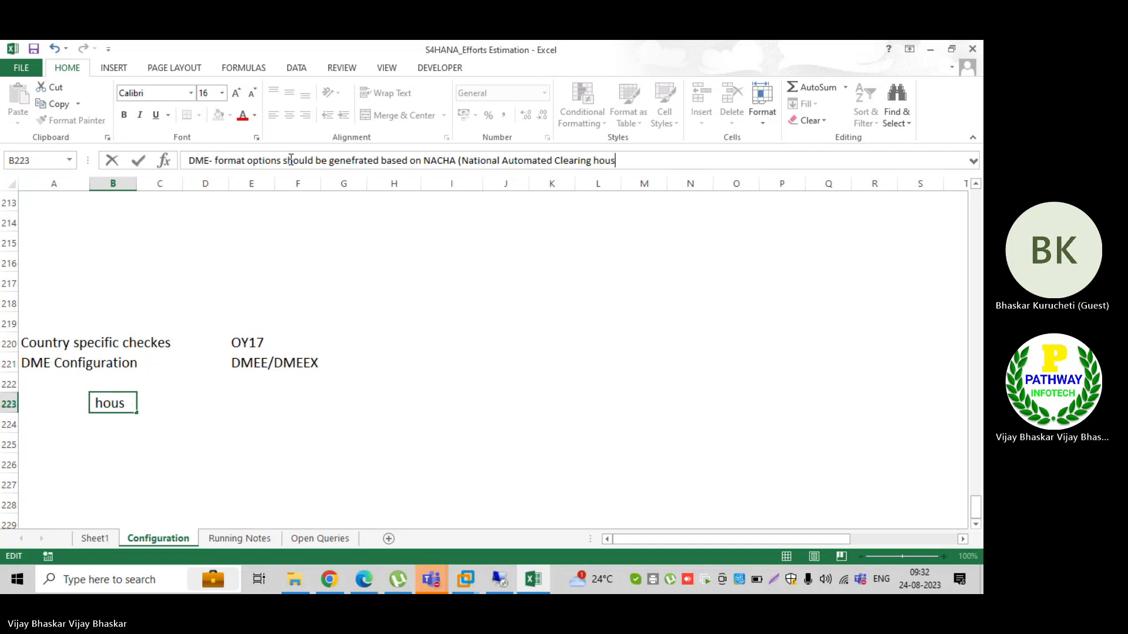
{"action": "type", "text": "e A"}
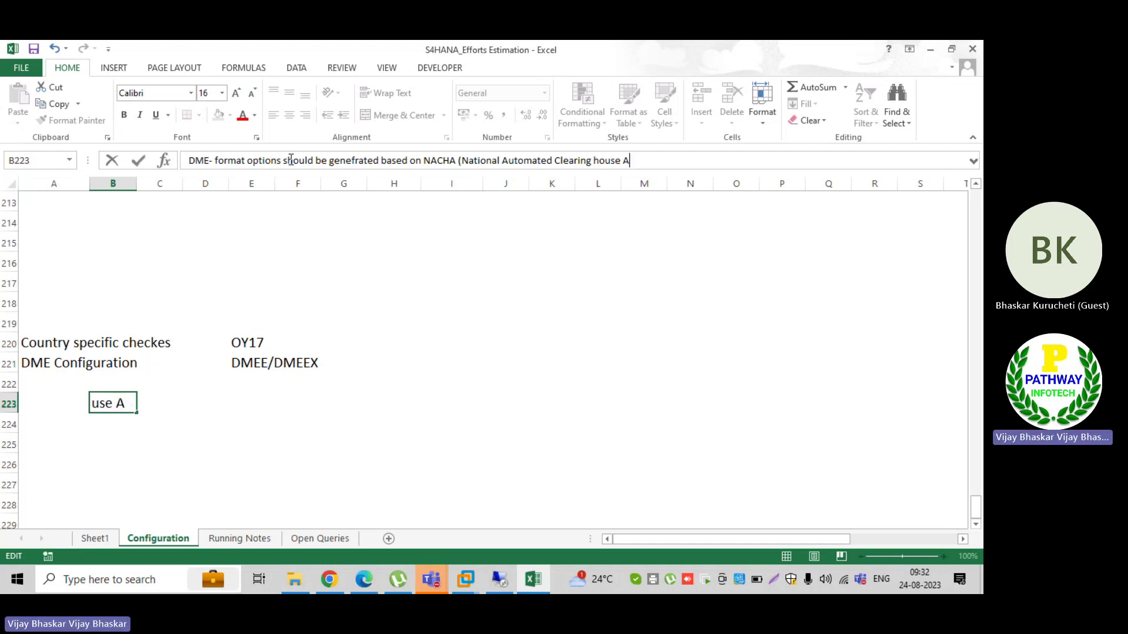
{"action": "type", "text": "ssocialtion)"}
{"action": "key", "text": "Return"}
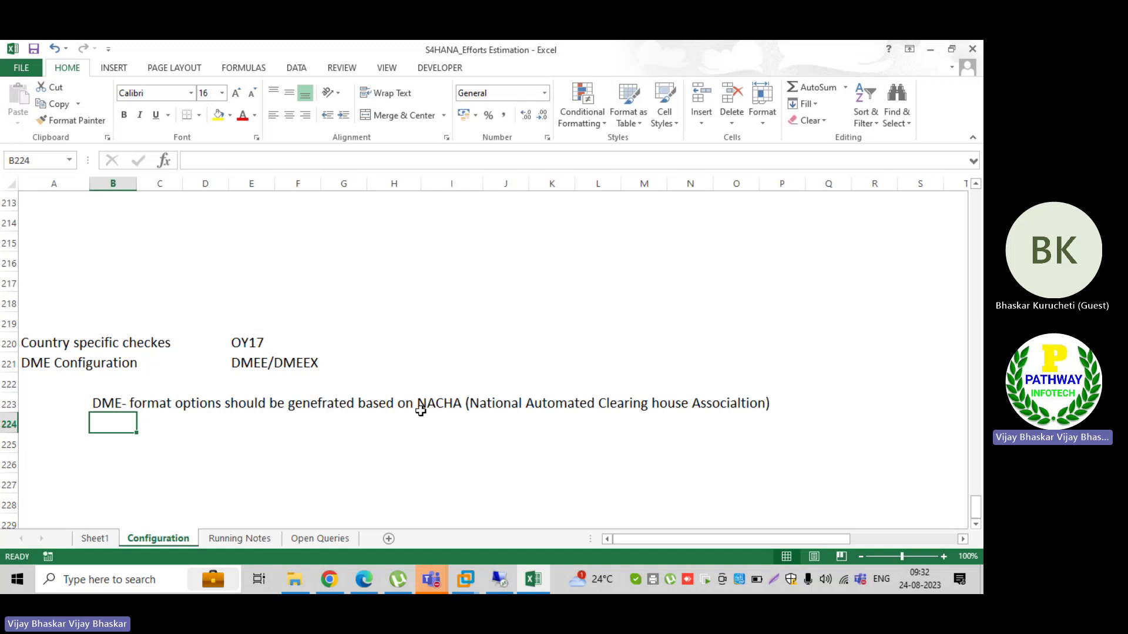
Start a format list in cell D224 with "formats (CTX, CCD, CBR, PPD, POS, POP,"
{"action": "left_click", "coordinate": [441, 411]}
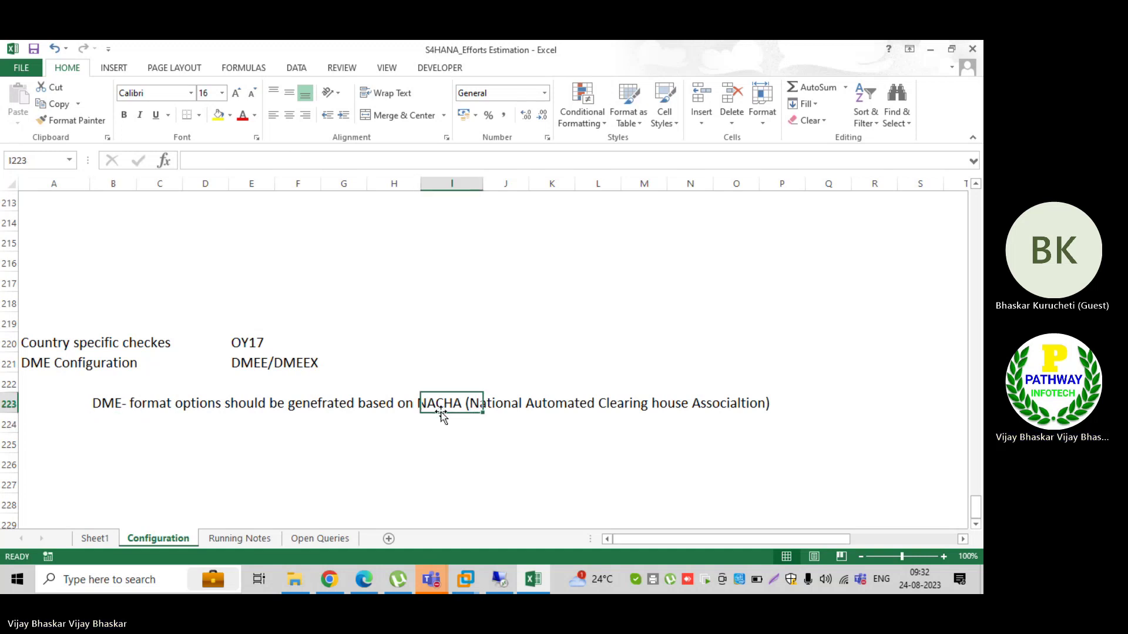
{"action": "left_click", "coordinate": [218, 428]}
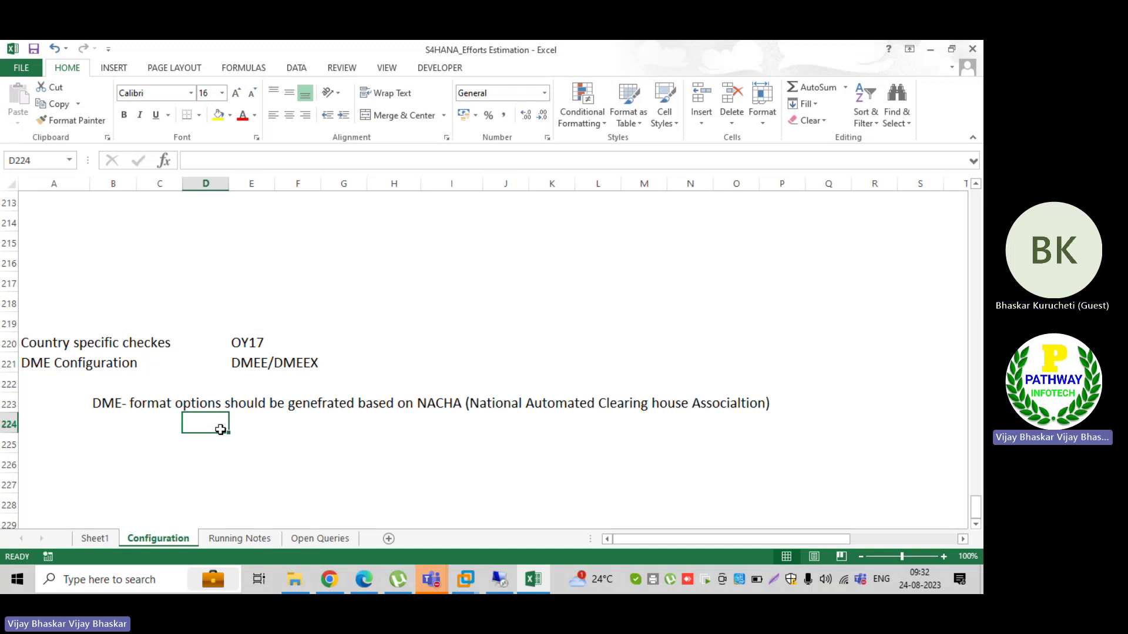
{"action": "type", "text": "formats "}
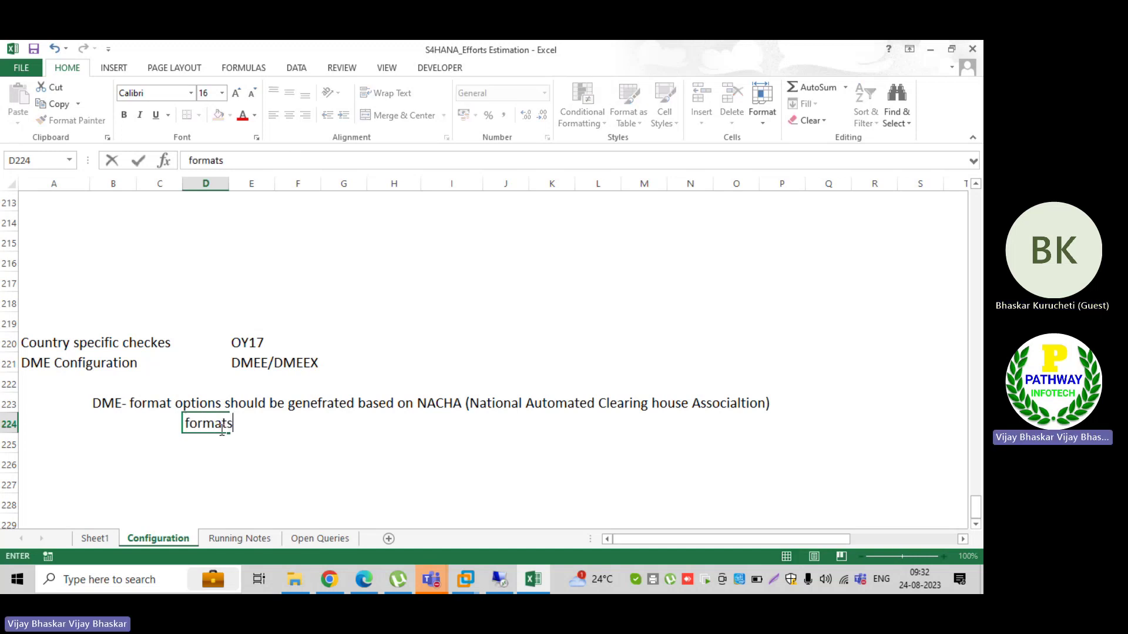
{"action": "type", "text": "(C"}
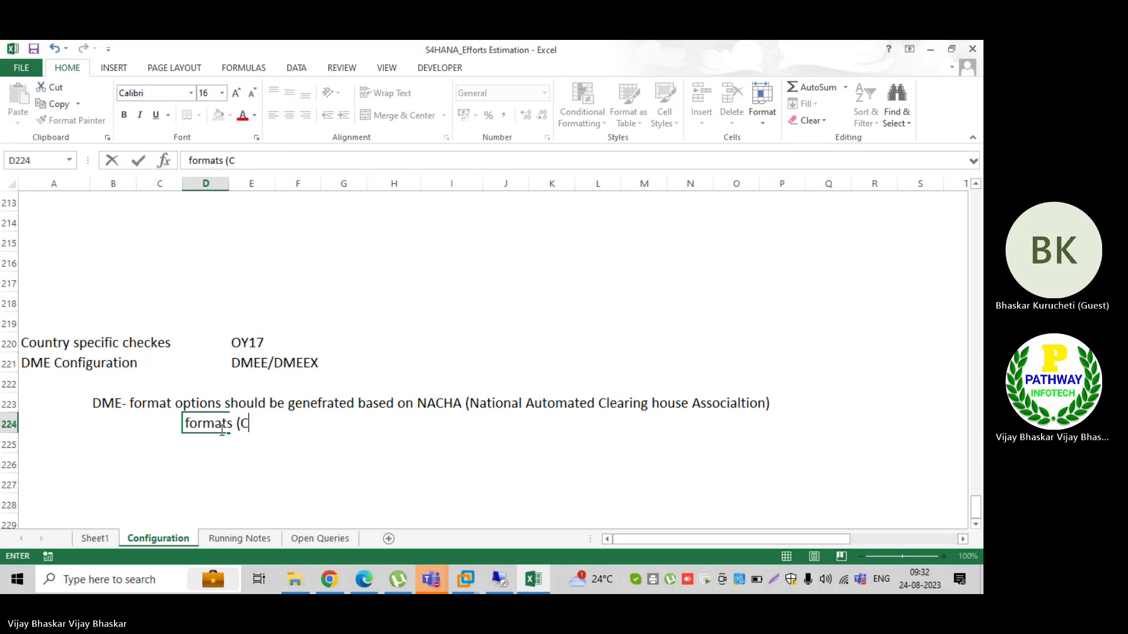
{"action": "type", "text": "TX,"}
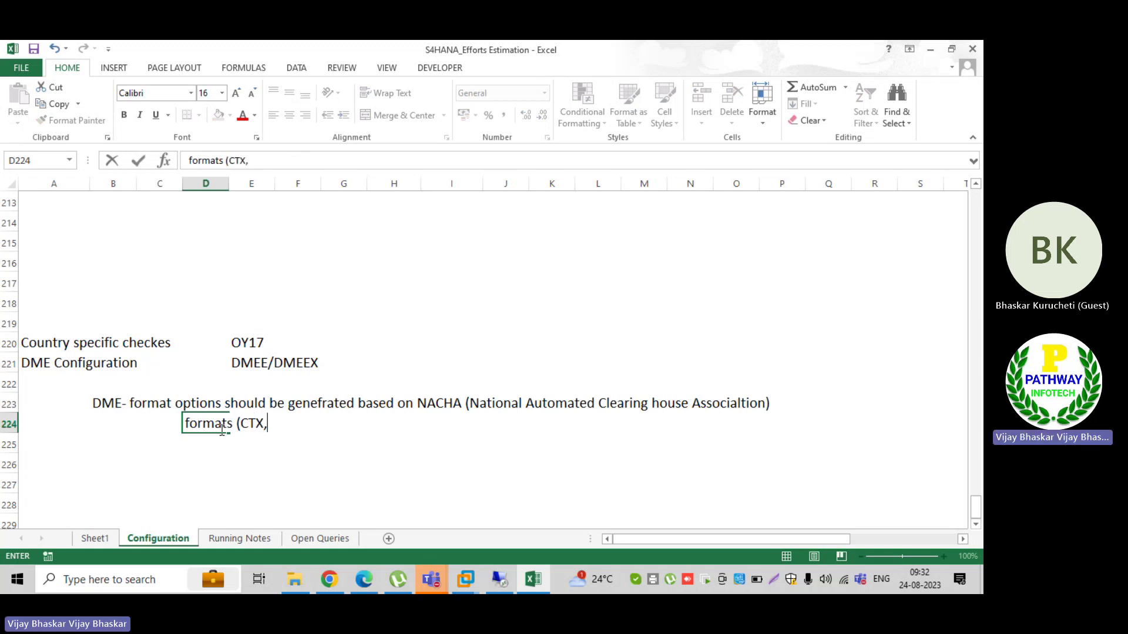
{"action": "type", "text": " CCD, C"}
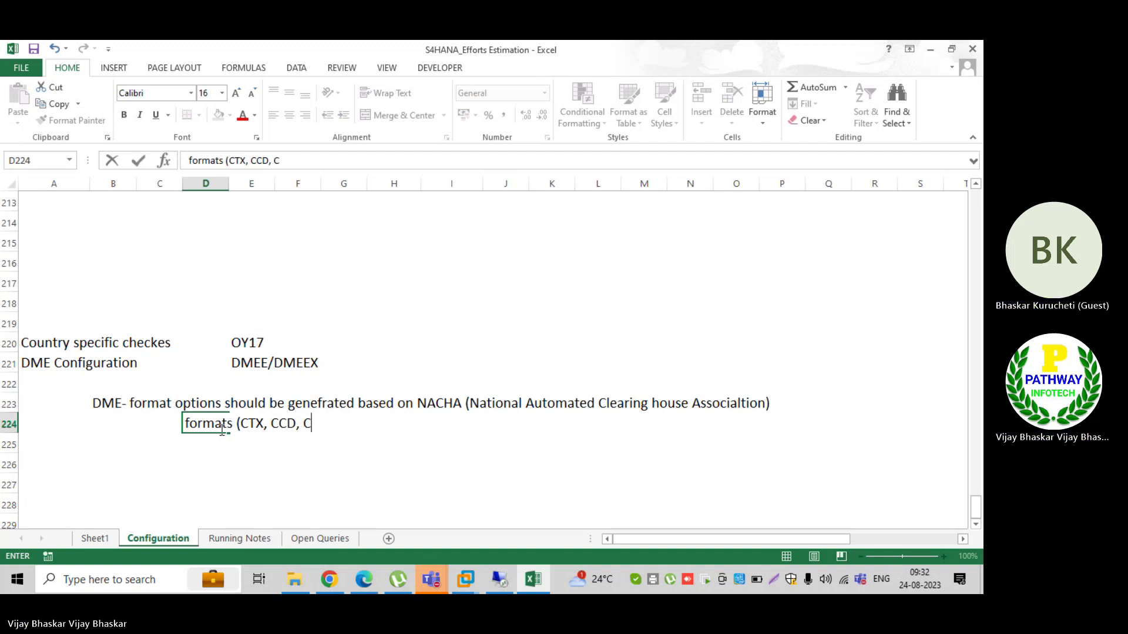
{"action": "type", "text": "BR"}
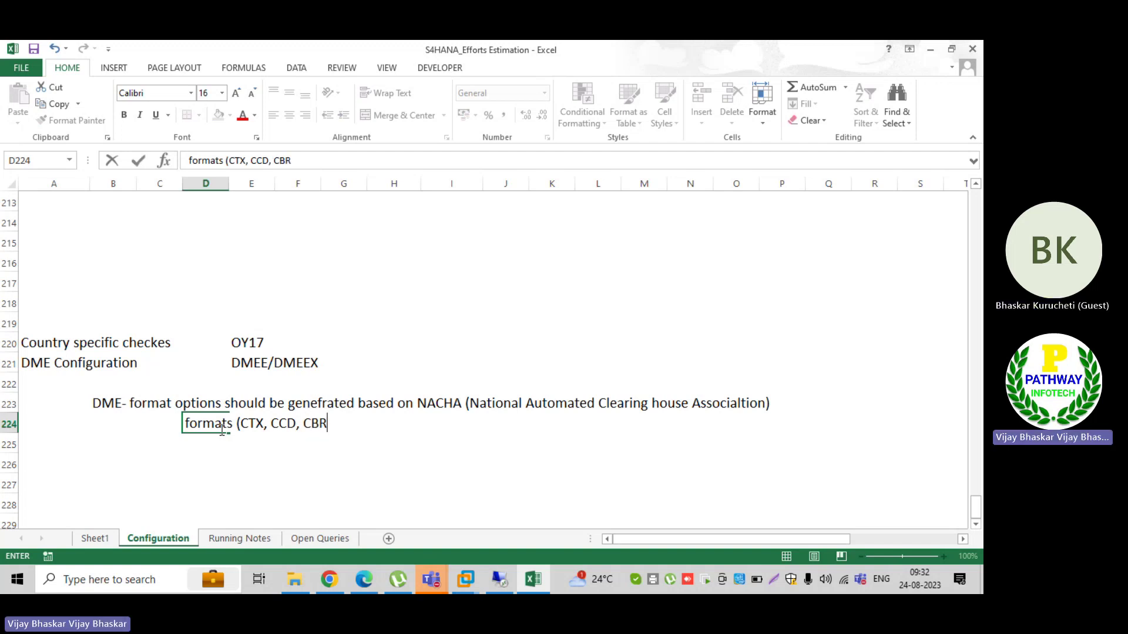
{"action": "type", "text": ", PPD, P"}
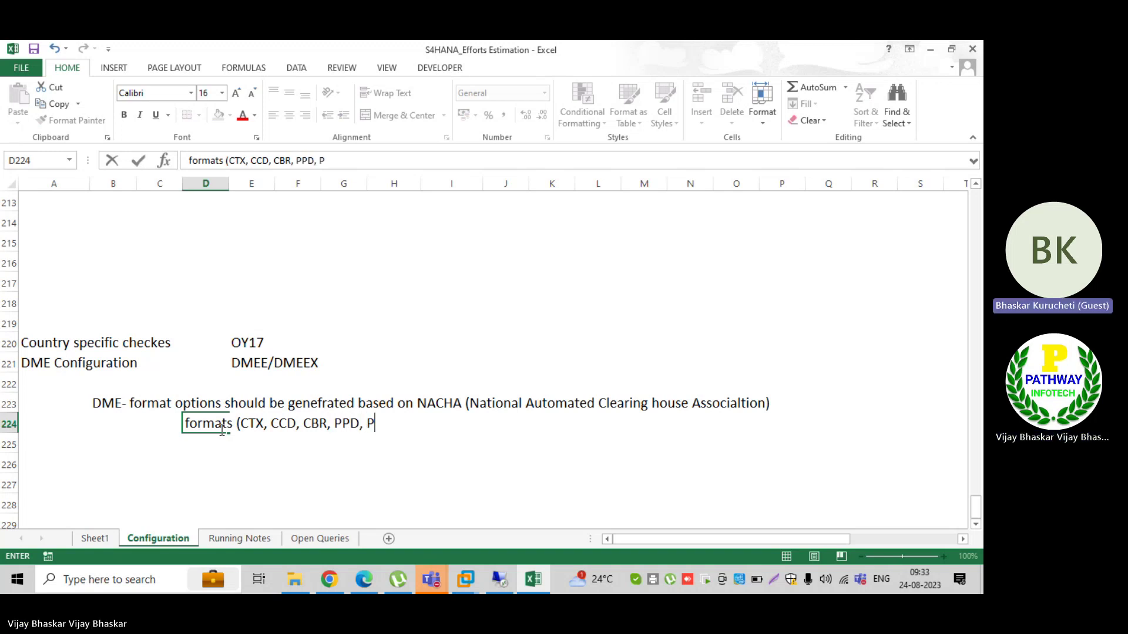
{"action": "type", "text": "OS"}
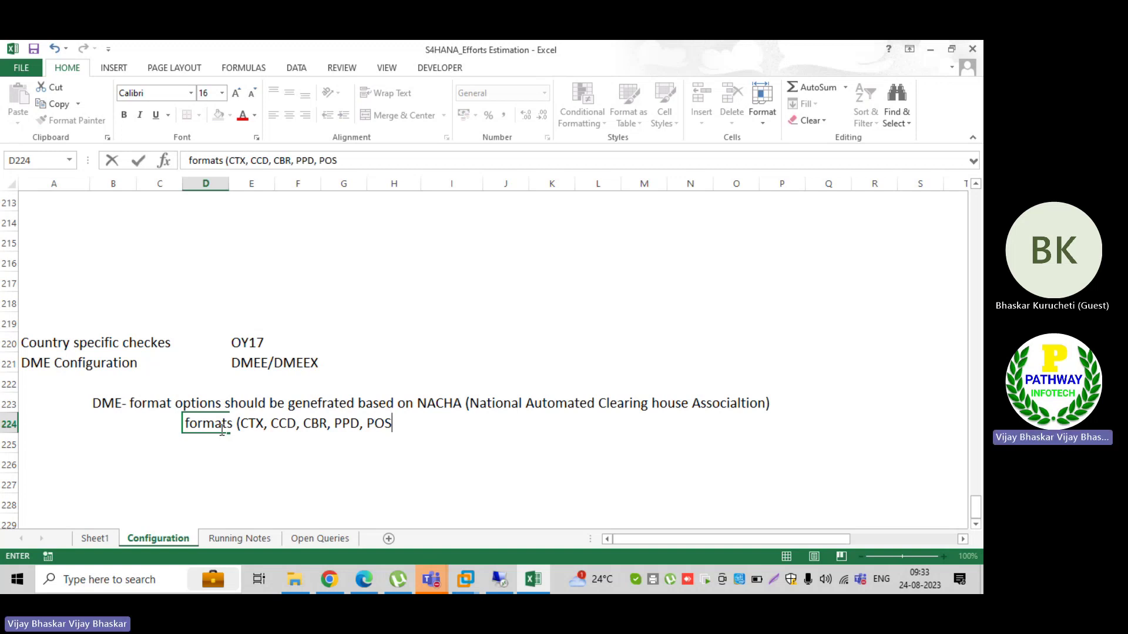
{"action": "type", "text": ", POP, "}
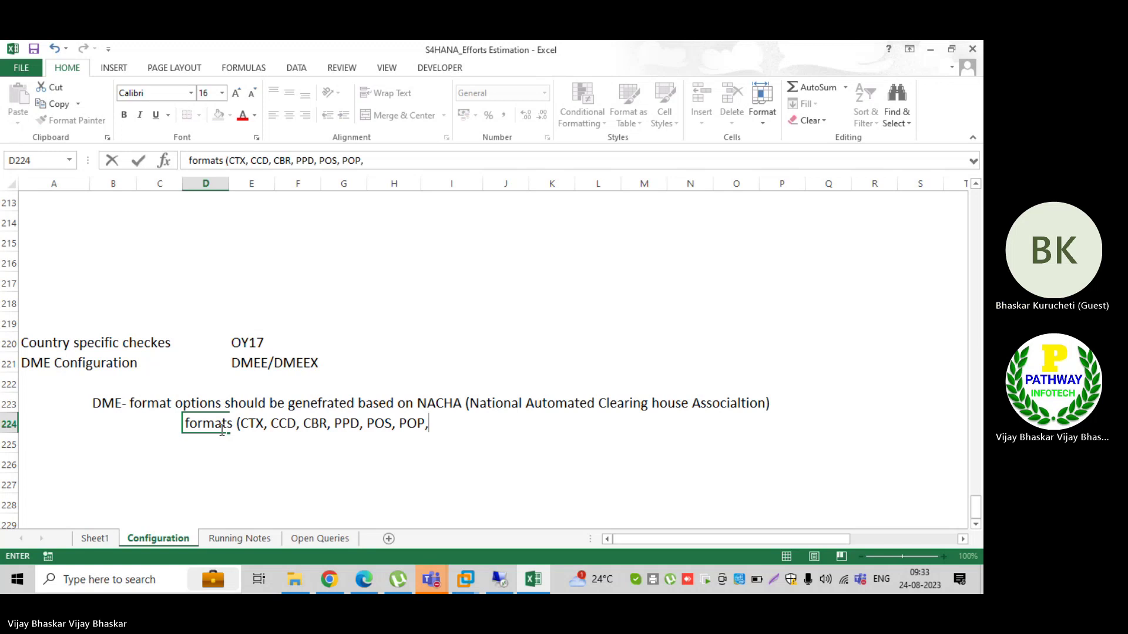
Finish the format list in D224 with "PBR, IAT.. Ext)"
{"action": "type", "text": "PRB"}
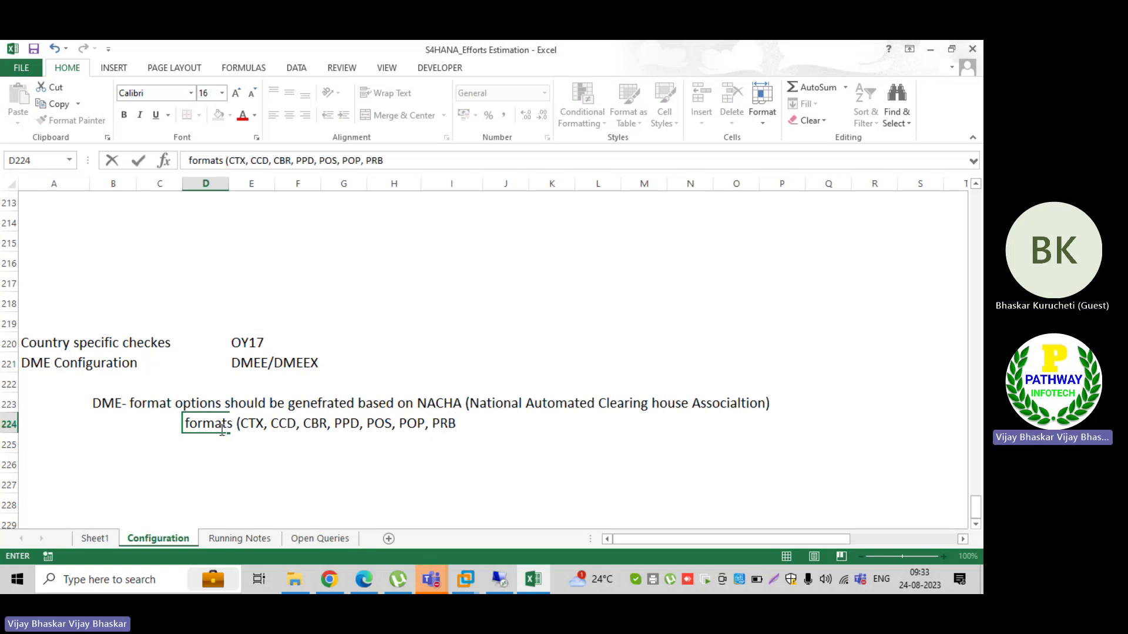
{"action": "key", "text": "BackSpace"}
{"action": "key", "text": "BackSpace"}
{"action": "type", "text": "BR"}
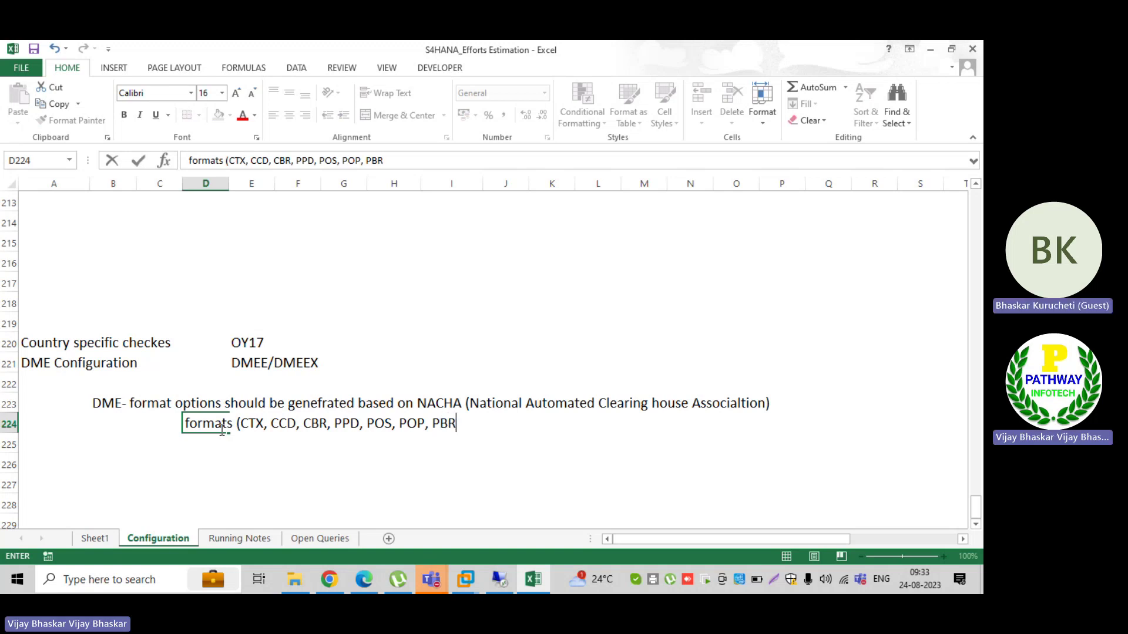
{"action": "type", "text": ", "}
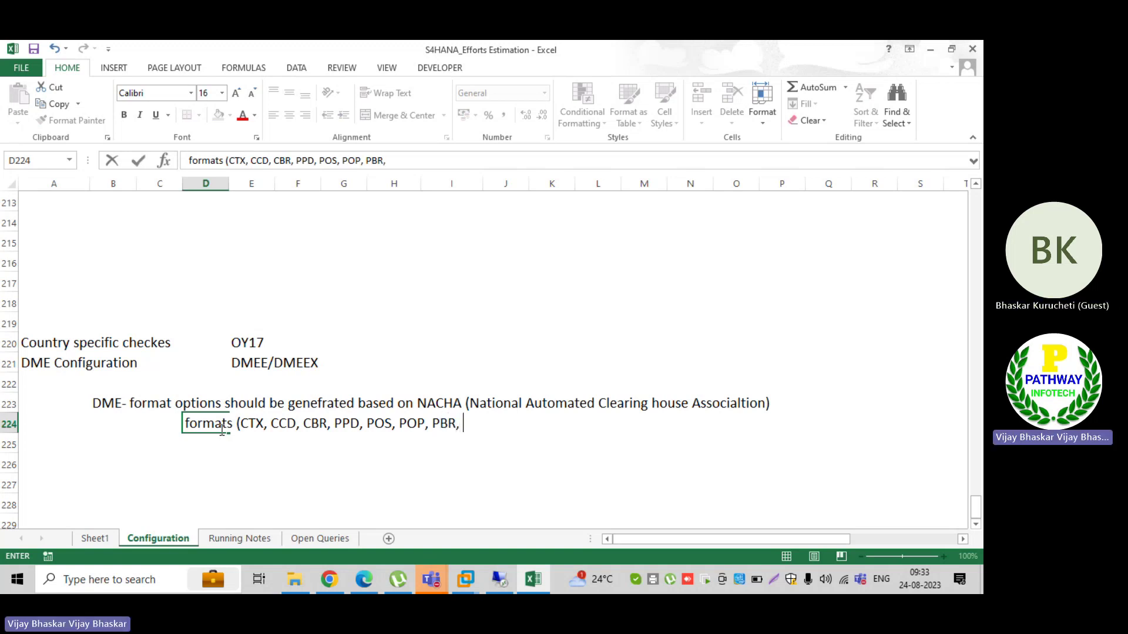
{"action": "type", "text": "IAT.. ext)"}
{"action": "key", "text": "Return"}
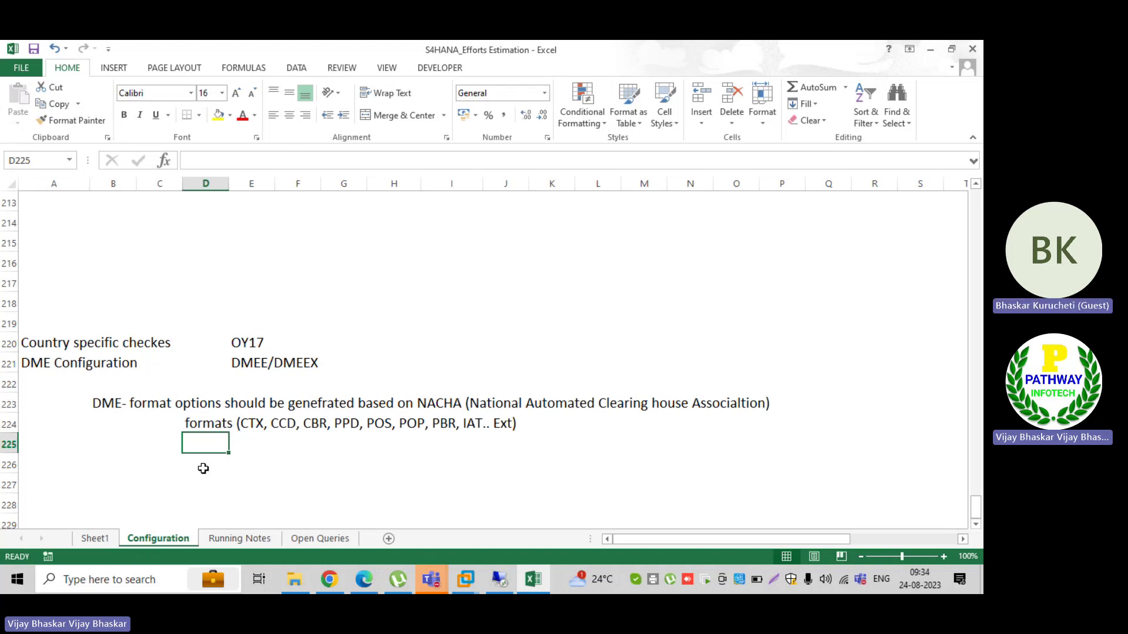
{"action": "left_click", "coordinate": [170, 473]}
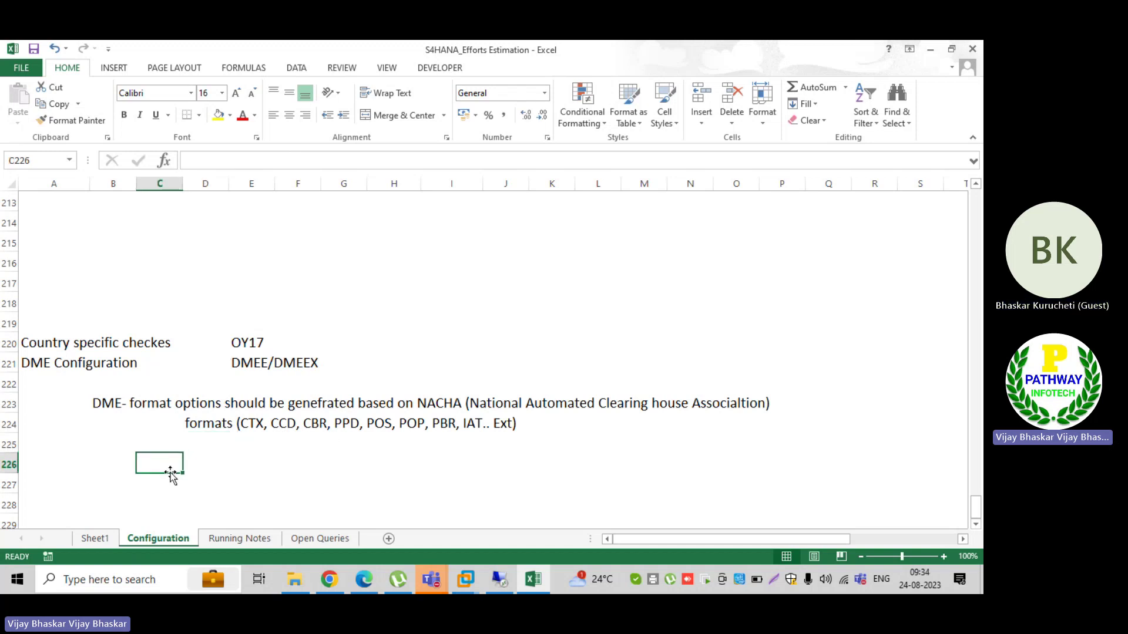
Start a format description in cell C226 with "CTX - Corporate"
{"action": "type", "text": "CT"}
{"action": "key", "text": "BackSpace"}
{"action": "key", "text": "BackSpace"}
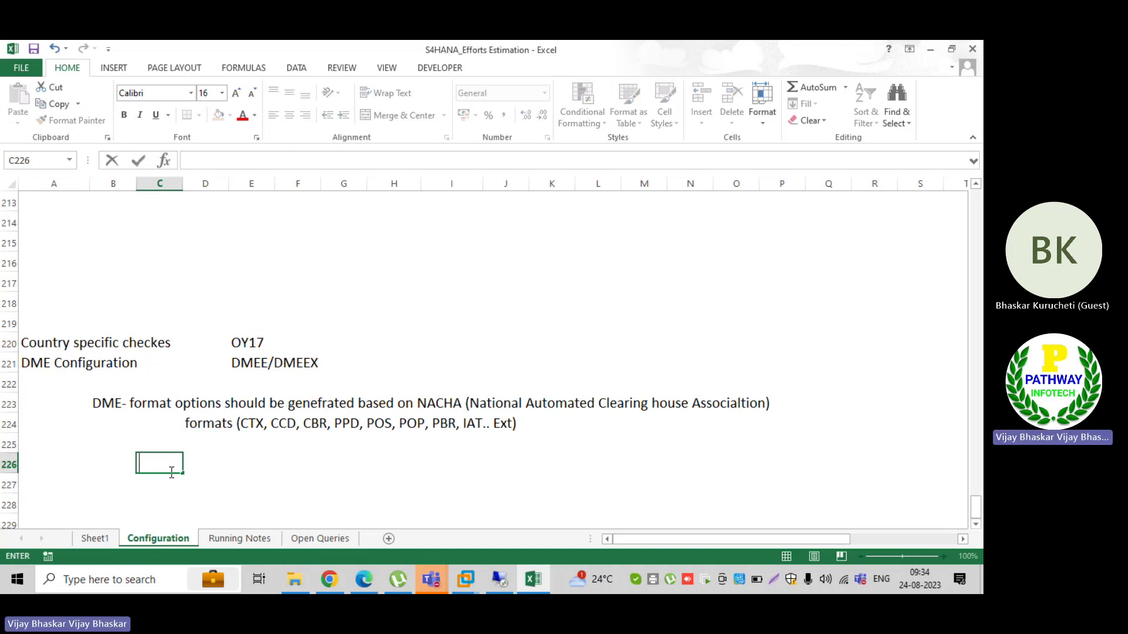
{"action": "type", "text": "CT"}
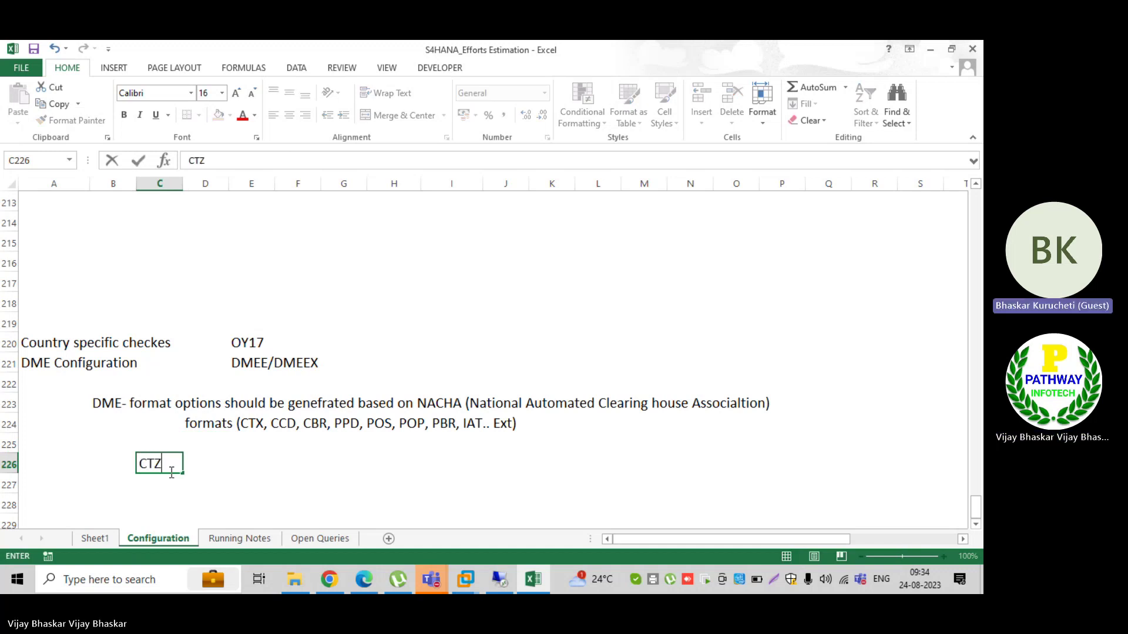
{"action": "type", "text": "X -"}
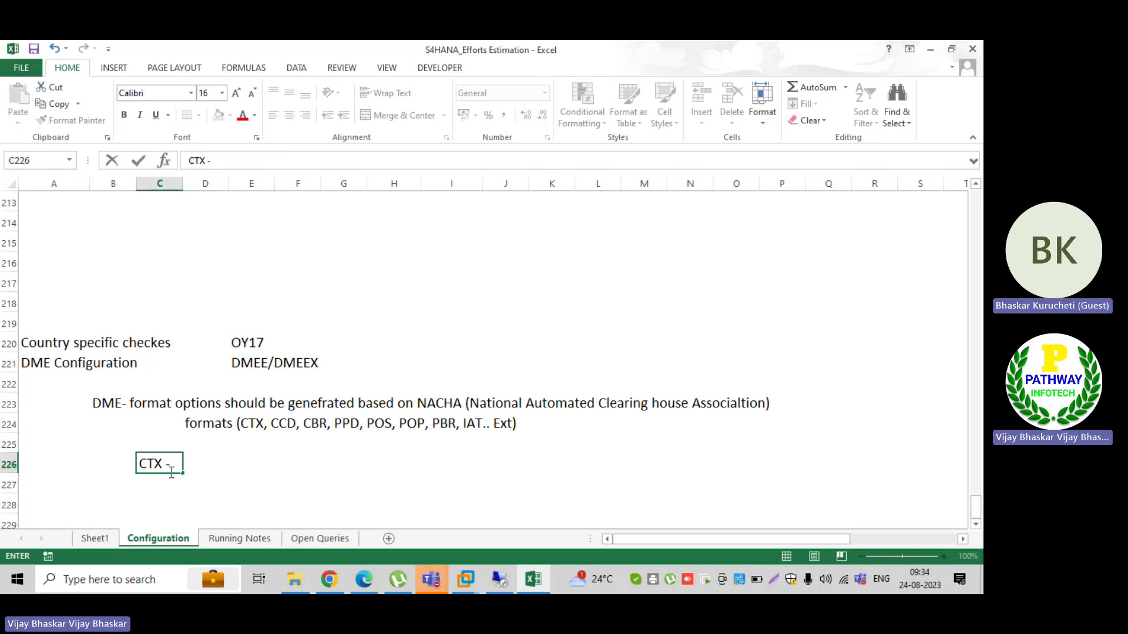
{"action": "type", "text": " Cor"}
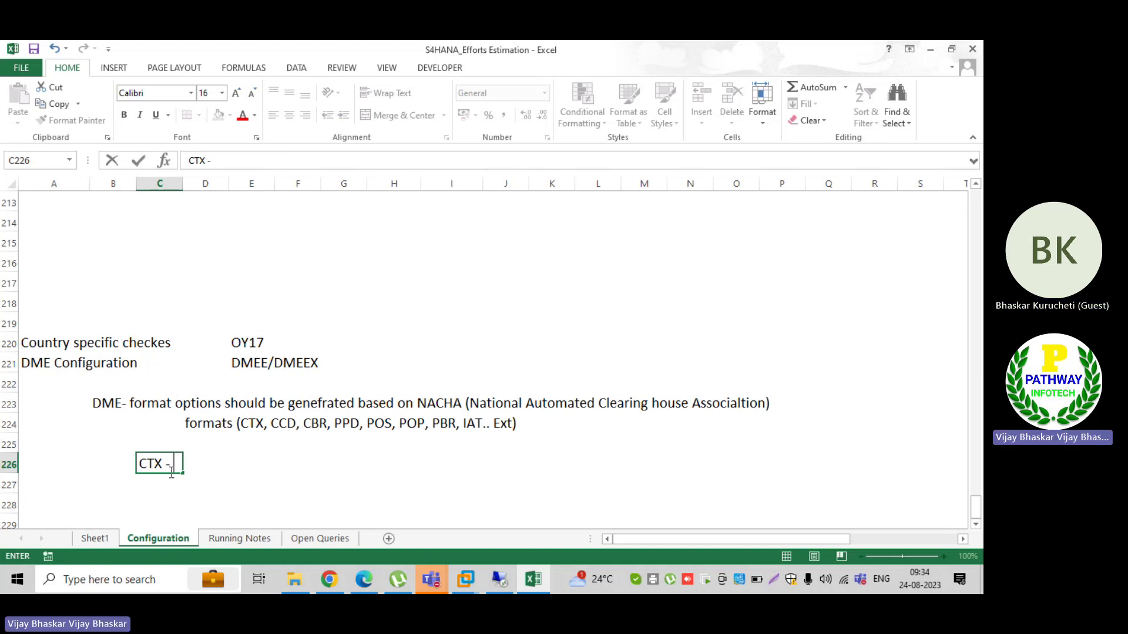
{"action": "type", "text": "p"}
{"action": "key", "text": "BackSpace"}
{"action": "type", "text": "rp"}
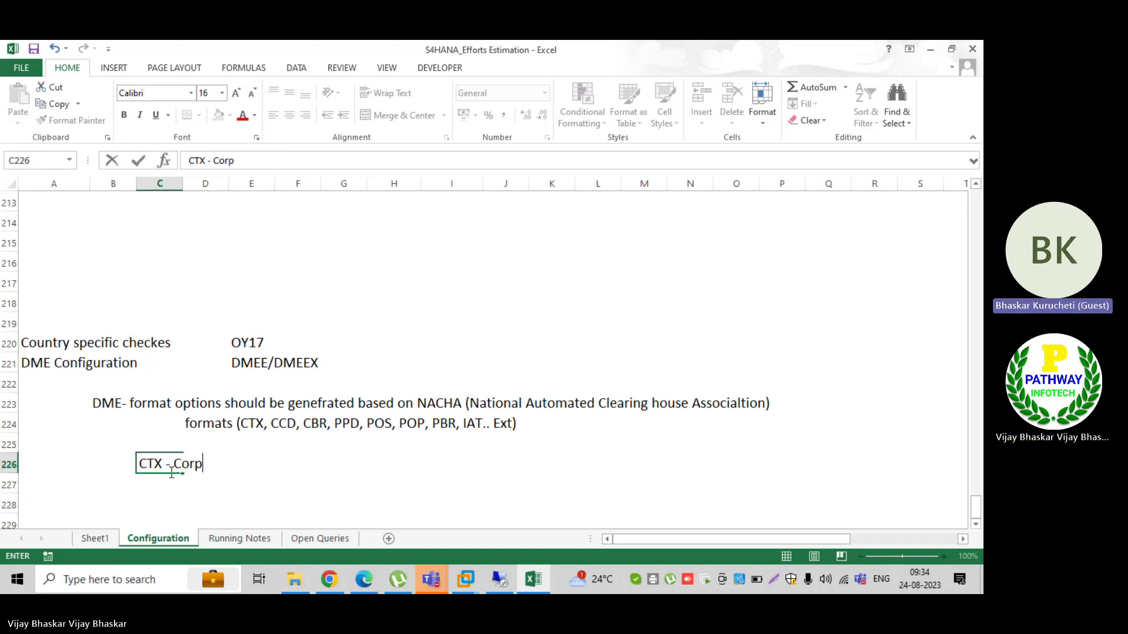
{"action": "type", "text": "orate "}
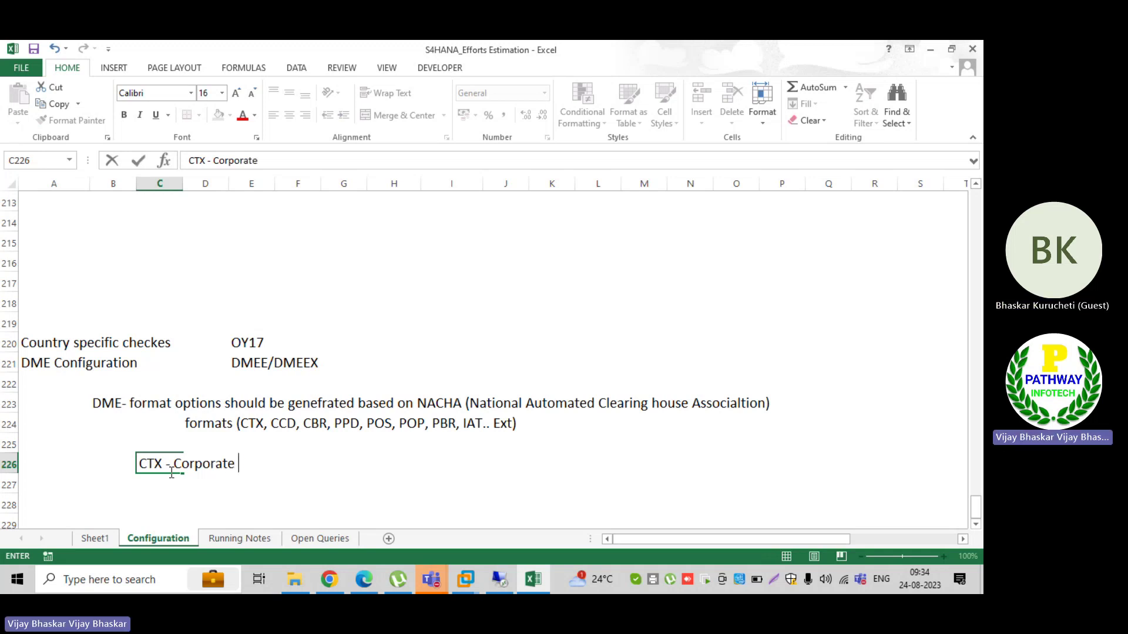
Complete the CTX description in C226 by adding "trade exchange is a NACHA format"
{"action": "type", "text": "trade excha"}
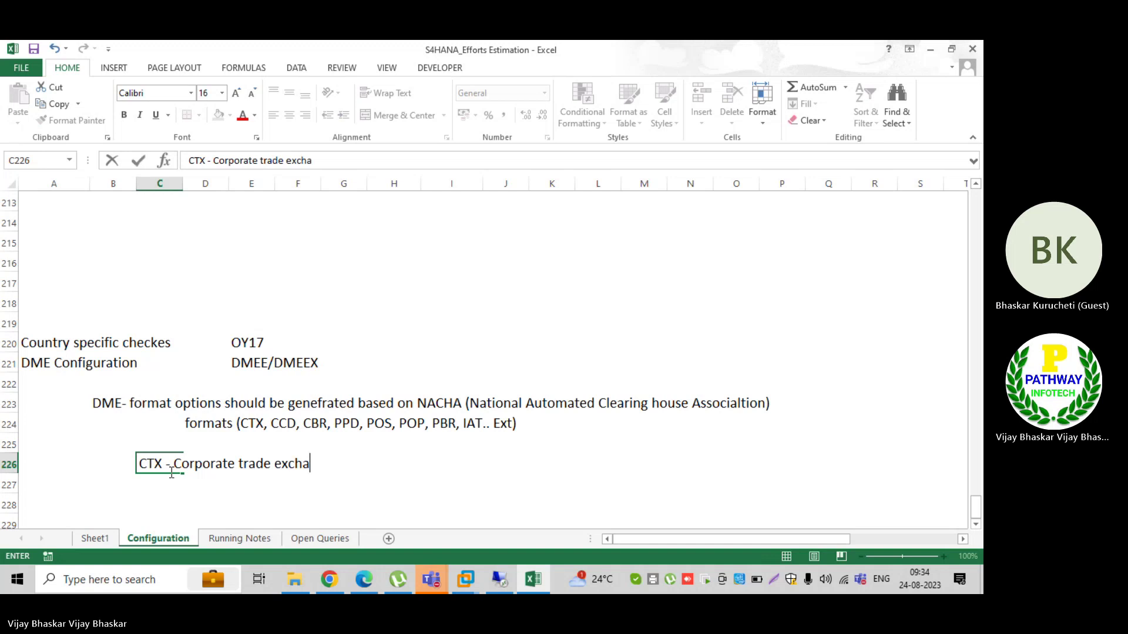
{"action": "type", "text": "nge"}
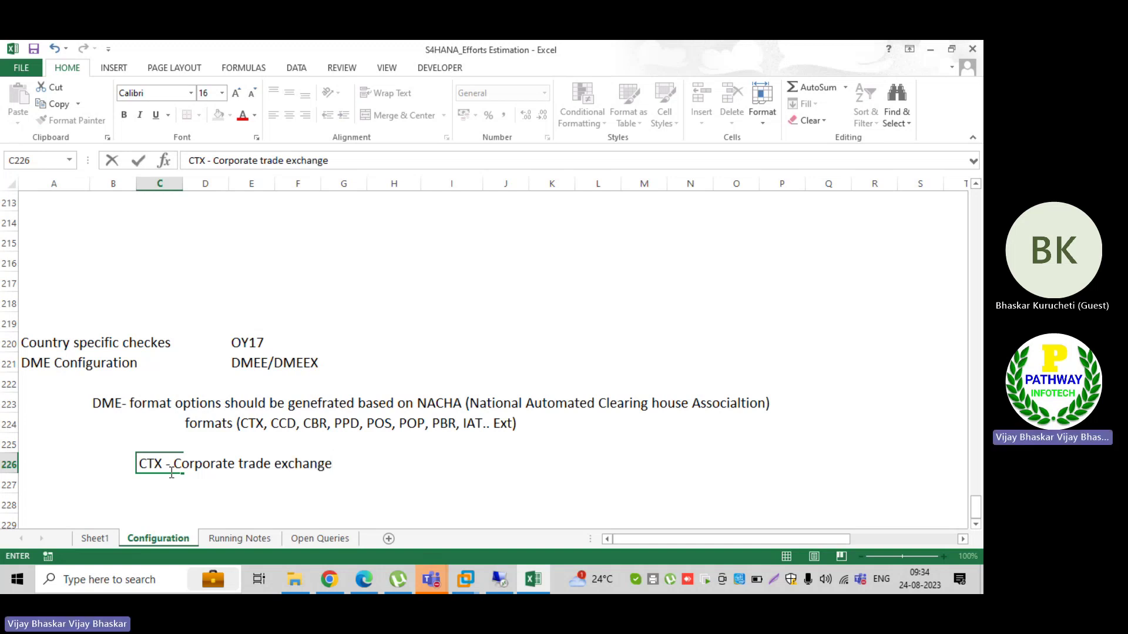
{"action": "type", "text": " is a NACHA"}
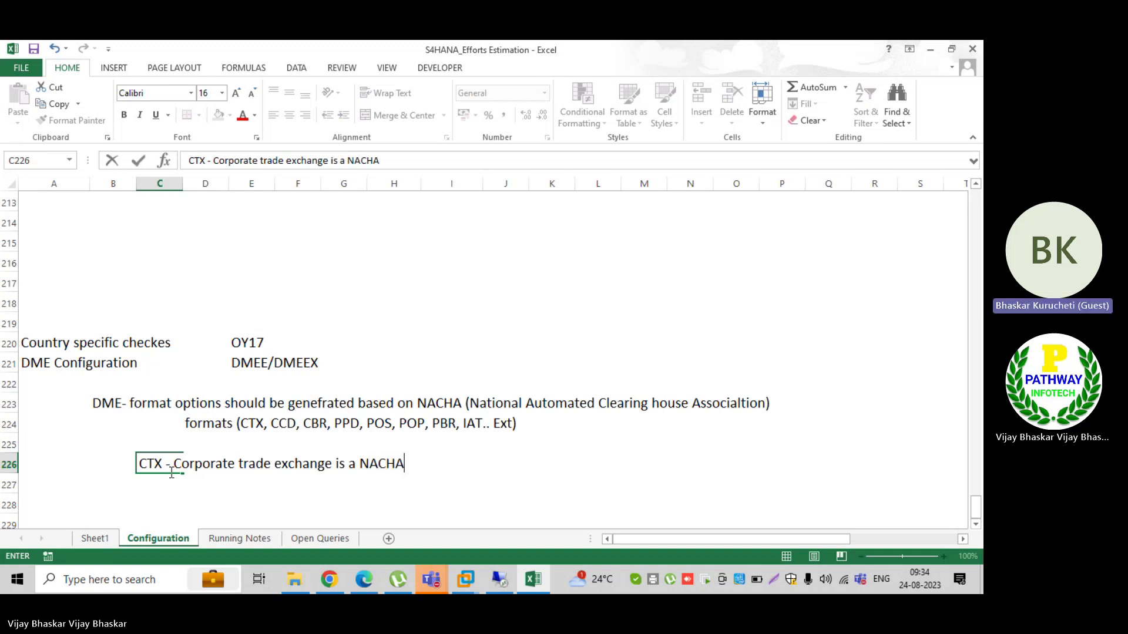
{"action": "type", "text": " format"}
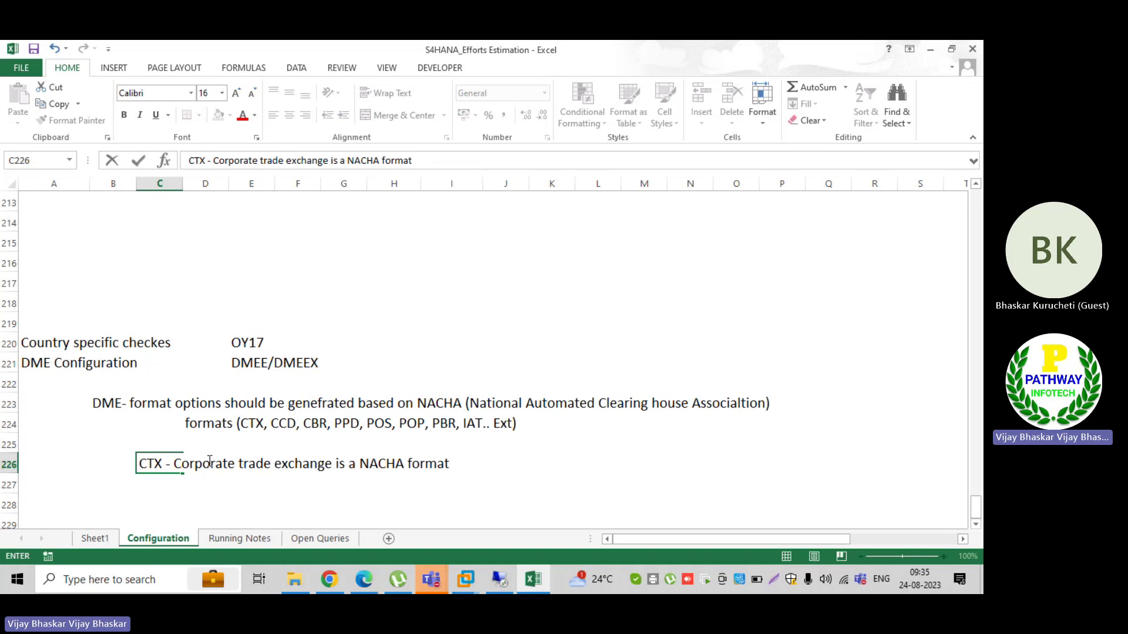
{"action": "left_click", "coordinate": [159, 483]}
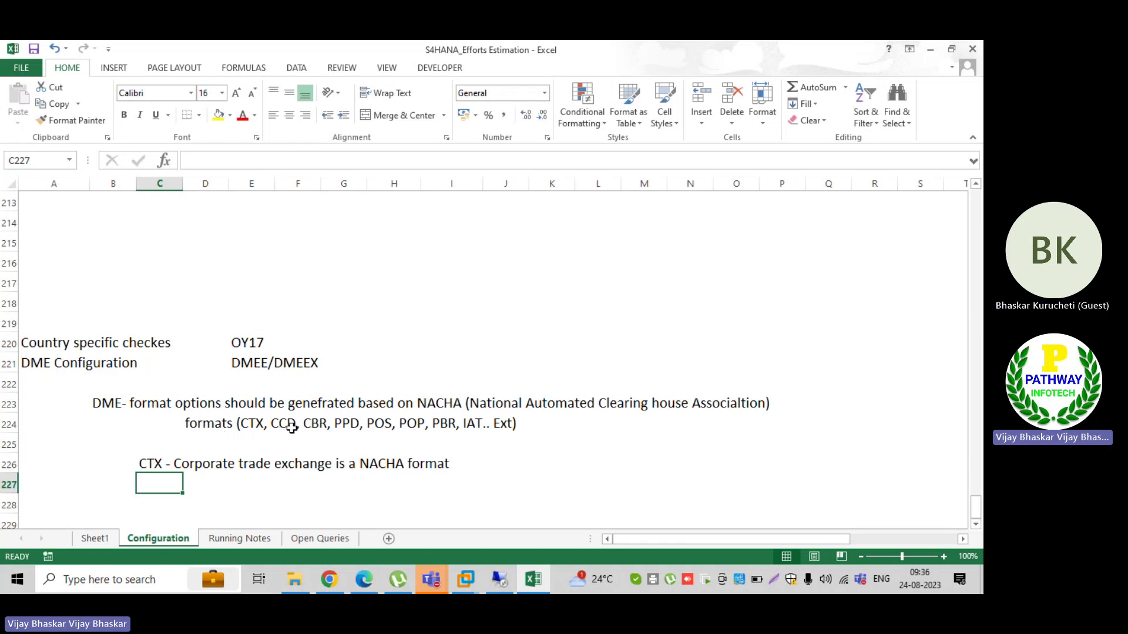
Switch to the SAP session and examine the Format entry in the payment method's payment medium settings, comparing it with the Excel format notes
{"action": "left_click", "coordinate": [498, 578]}
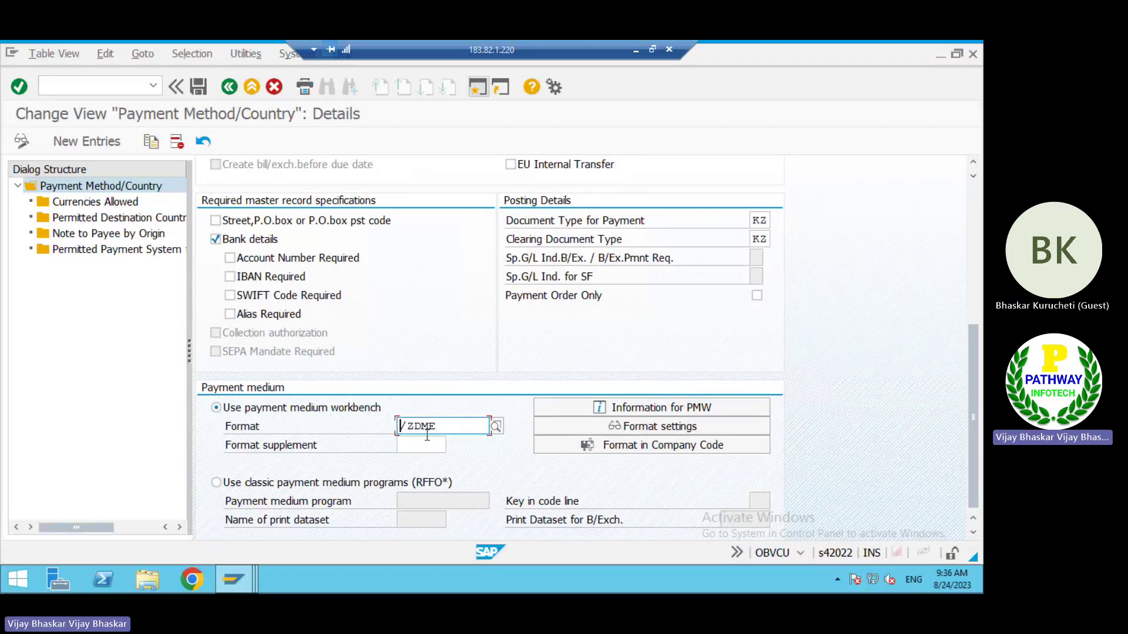
{"action": "left_click_drag", "start_coordinate": [436, 428], "coordinate": [389, 428]}
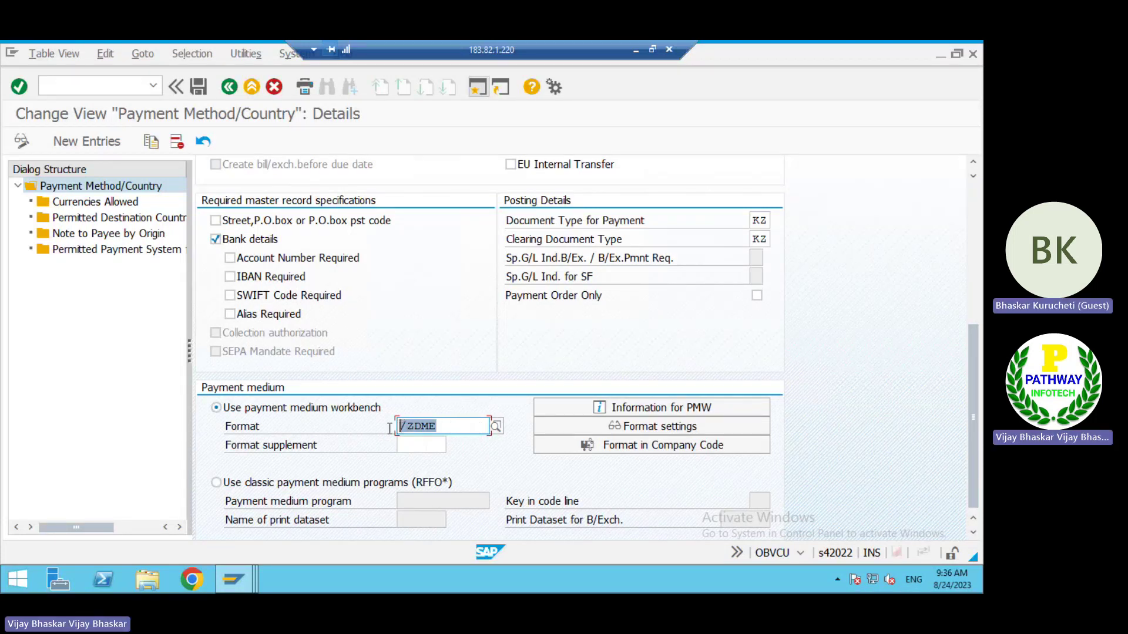
{"action": "left_click", "coordinate": [387, 428]}
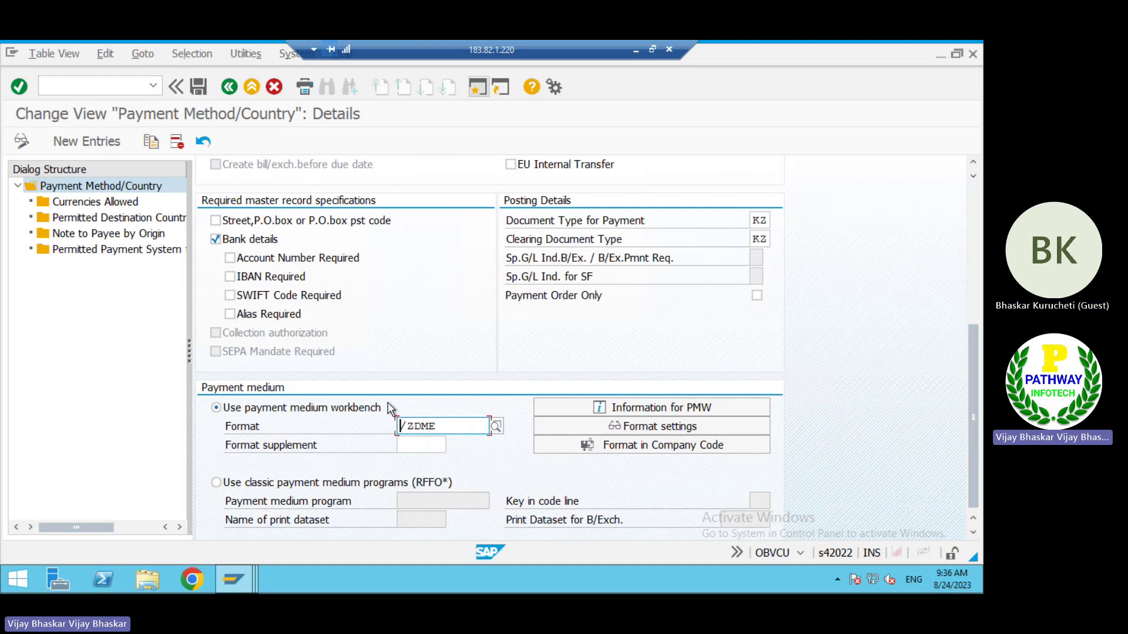
{"action": "left_click", "coordinate": [635, 51]}
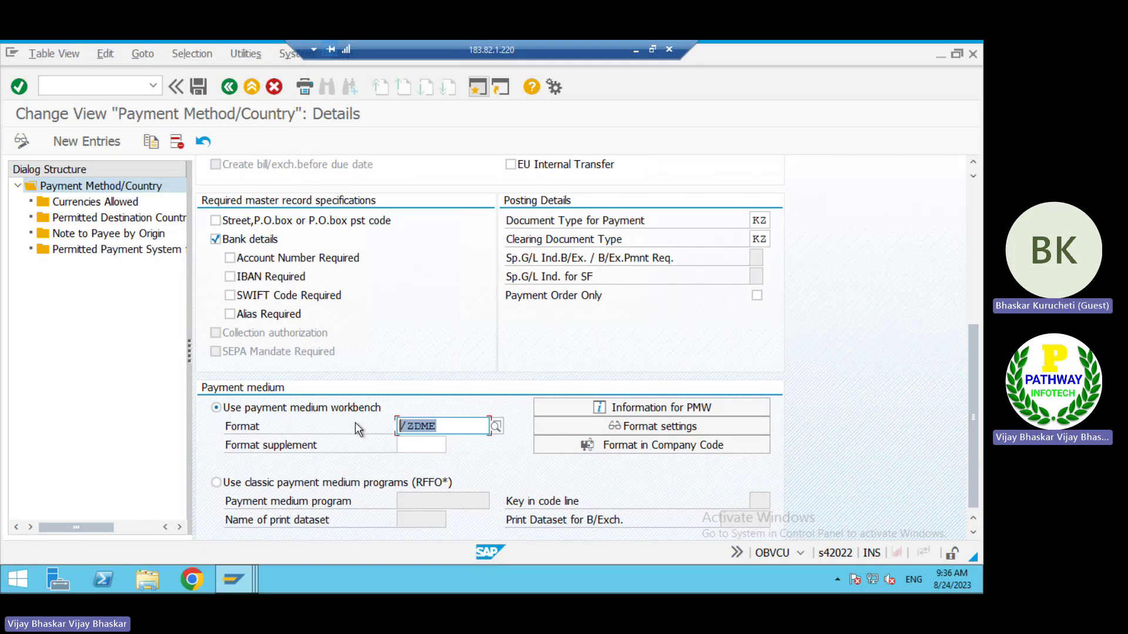
{"action": "key", "text": "alt+Tab"}
{"action": "key", "text": "alt+Tab"}
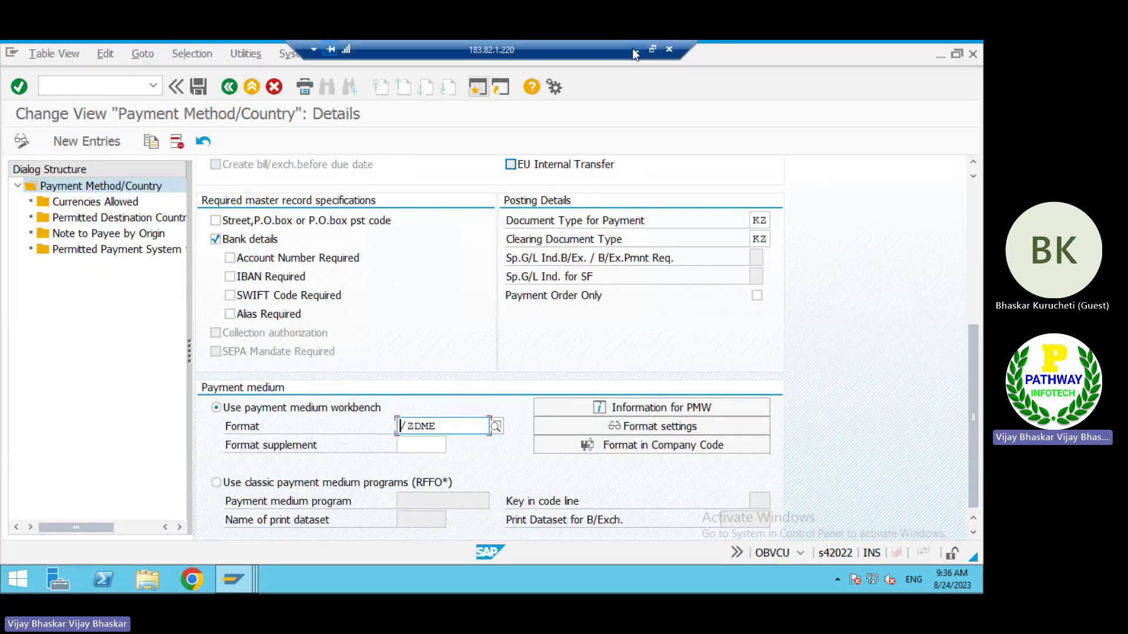
{"action": "left_click", "coordinate": [635, 49]}
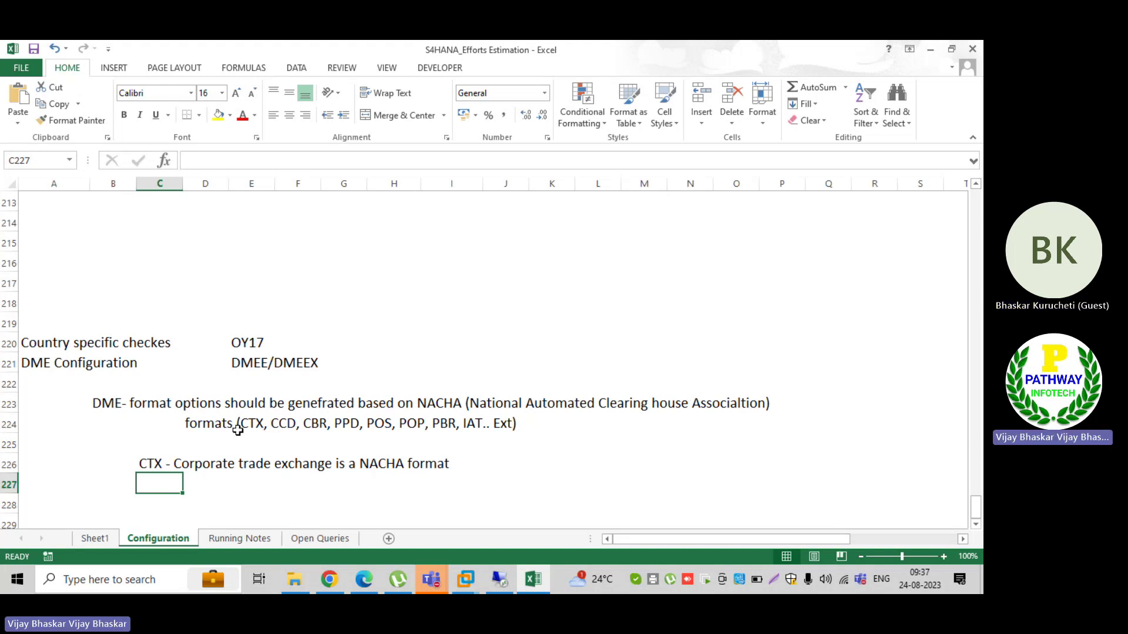
{"action": "left_click", "coordinate": [500, 579]}
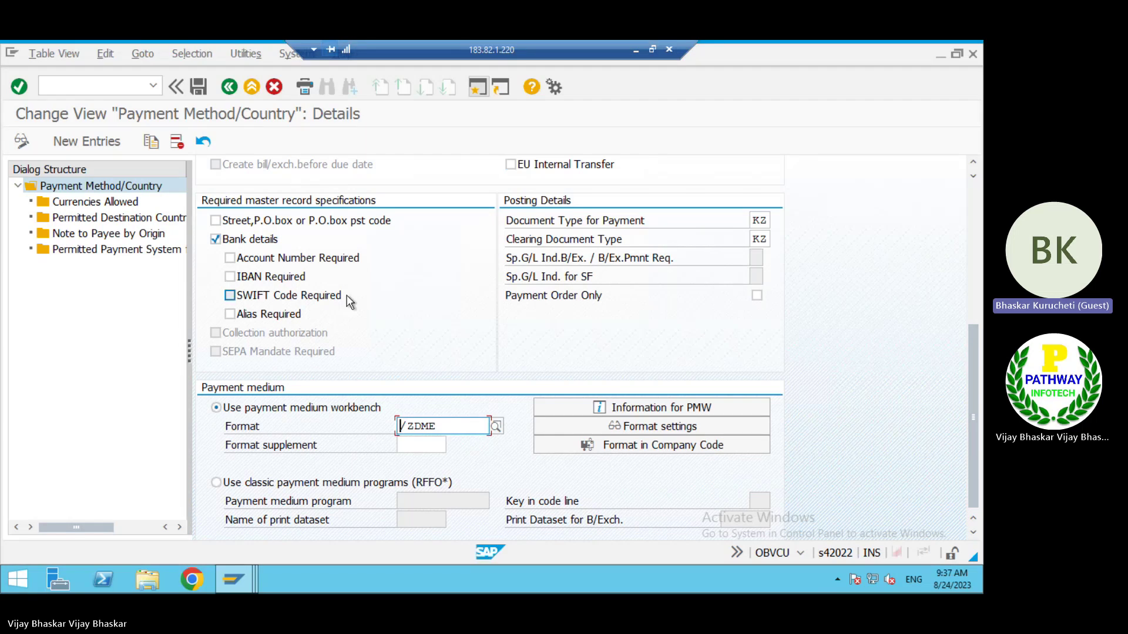
{"action": "left_click", "coordinate": [636, 50]}
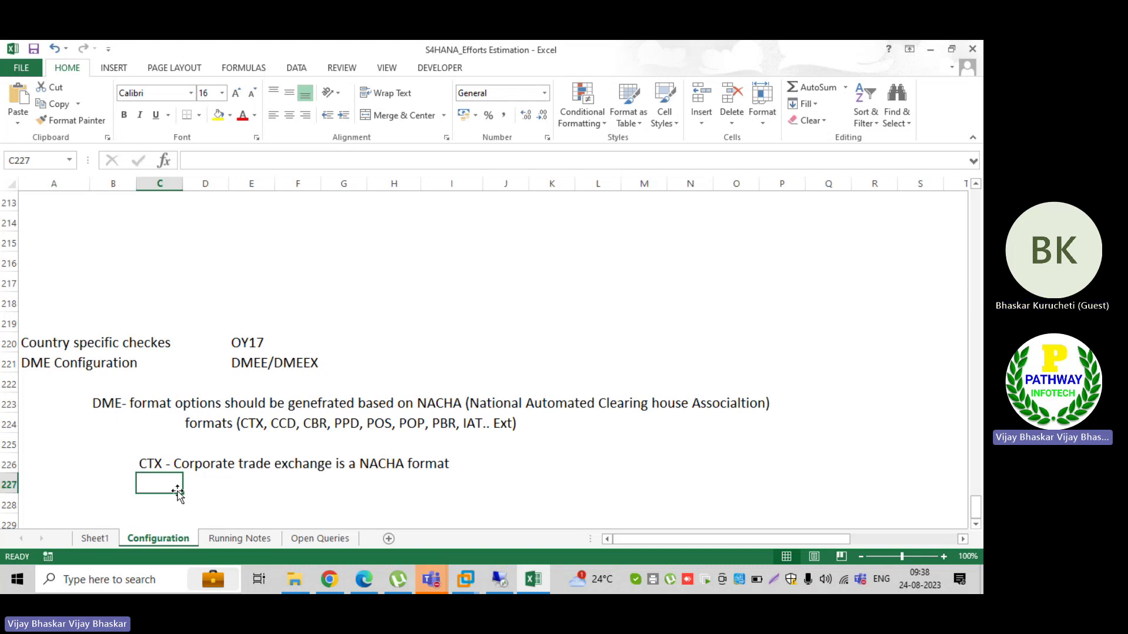
{"action": "key", "text": "alt+Tab"}
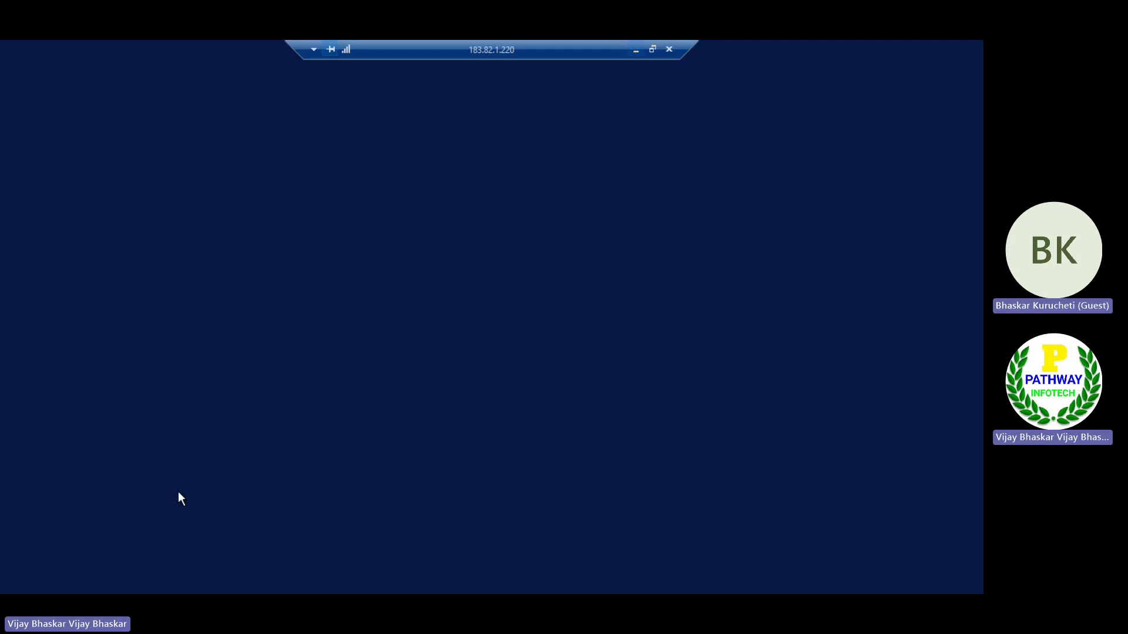
{"action": "key", "text": "alt+Tab"}
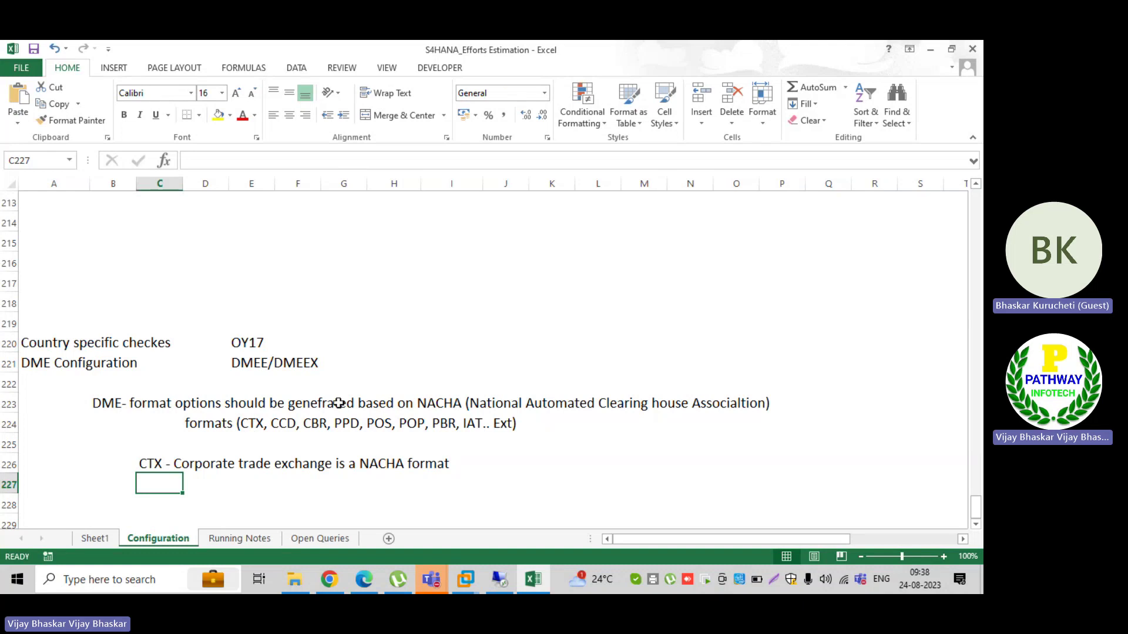
Make only the word "NACHA" bold in the DME format note in B223
{"action": "left_click", "coordinate": [112, 410]}
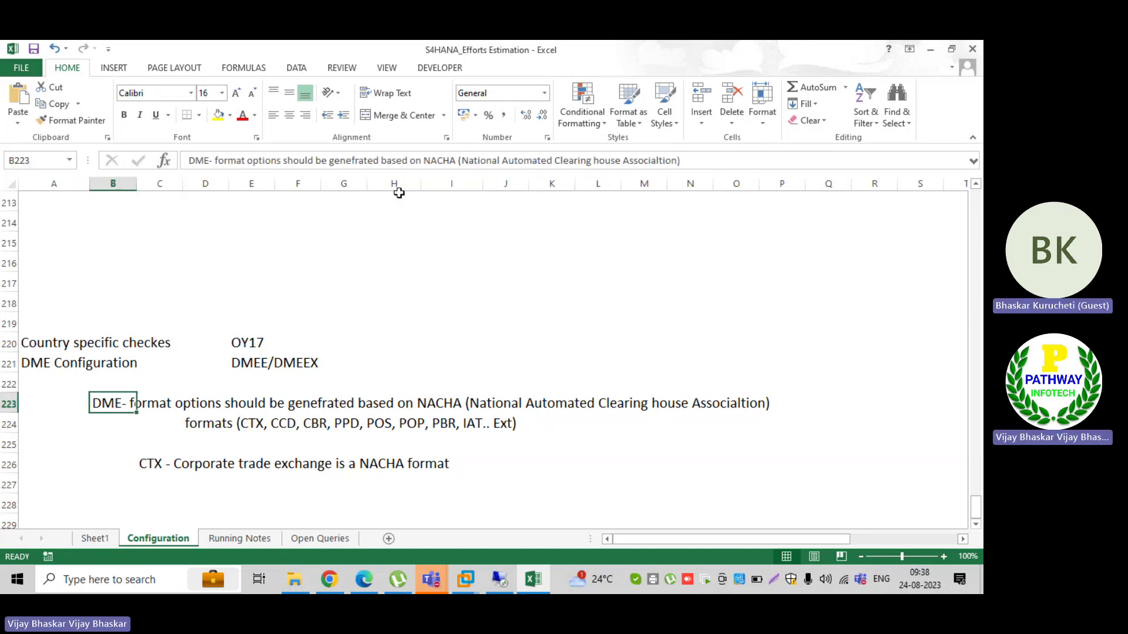
{"action": "left_click_drag", "start_coordinate": [423, 160], "coordinate": [454, 162]}
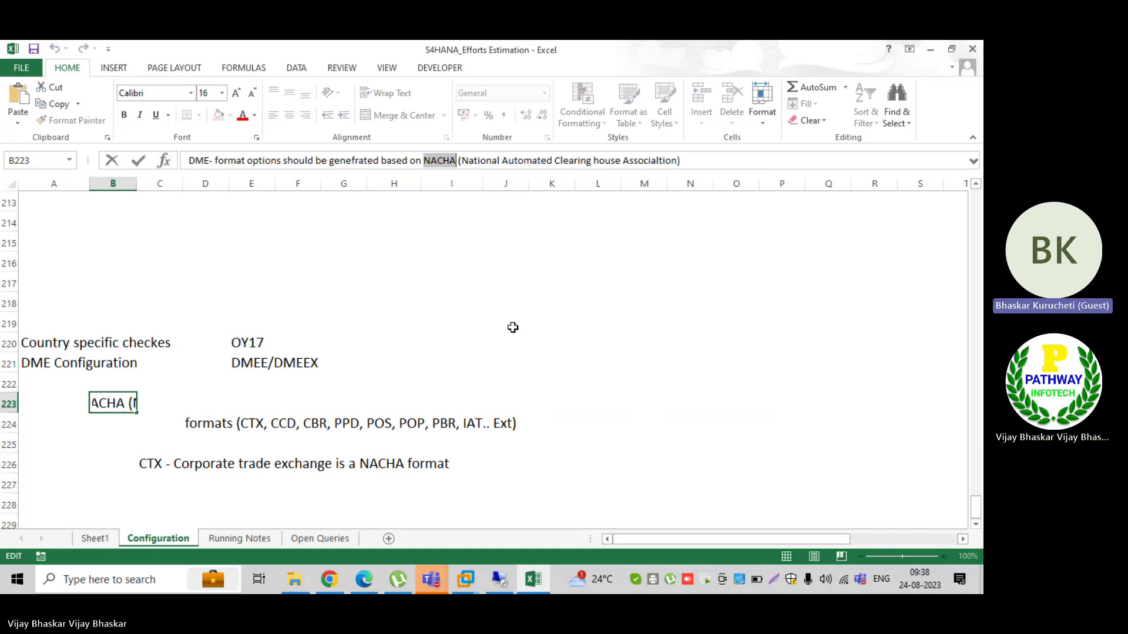
{"action": "key", "text": "ctrl+b"}
{"action": "left_click", "coordinate": [354, 298]}
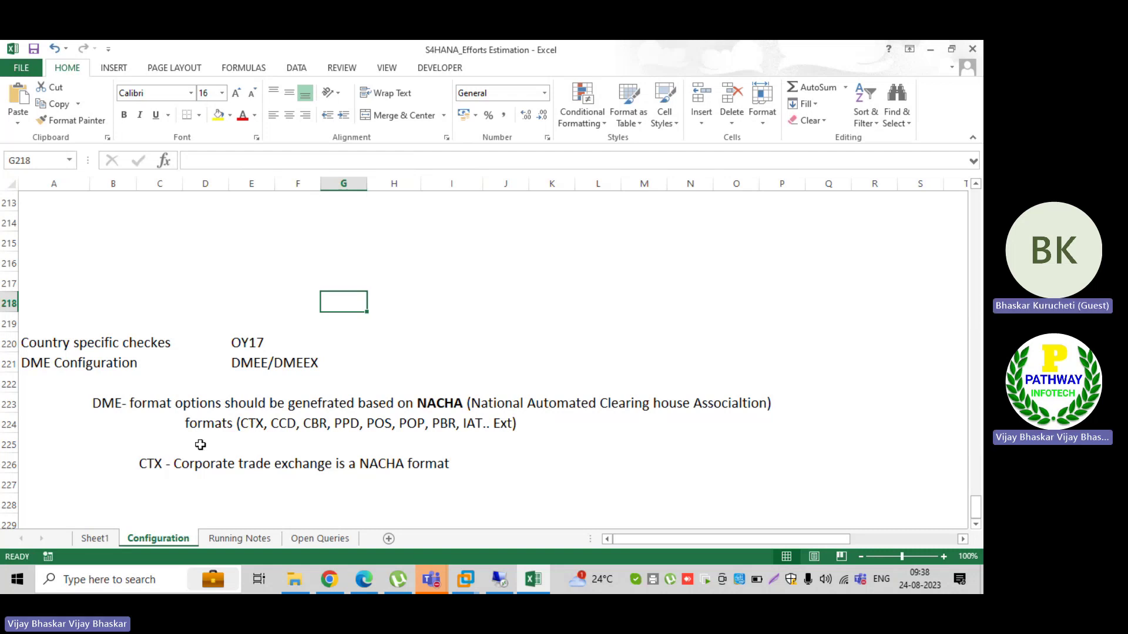
{"action": "scroll", "coordinate": [120, 486], "scroll_direction": "down", "scroll_amount": 1}
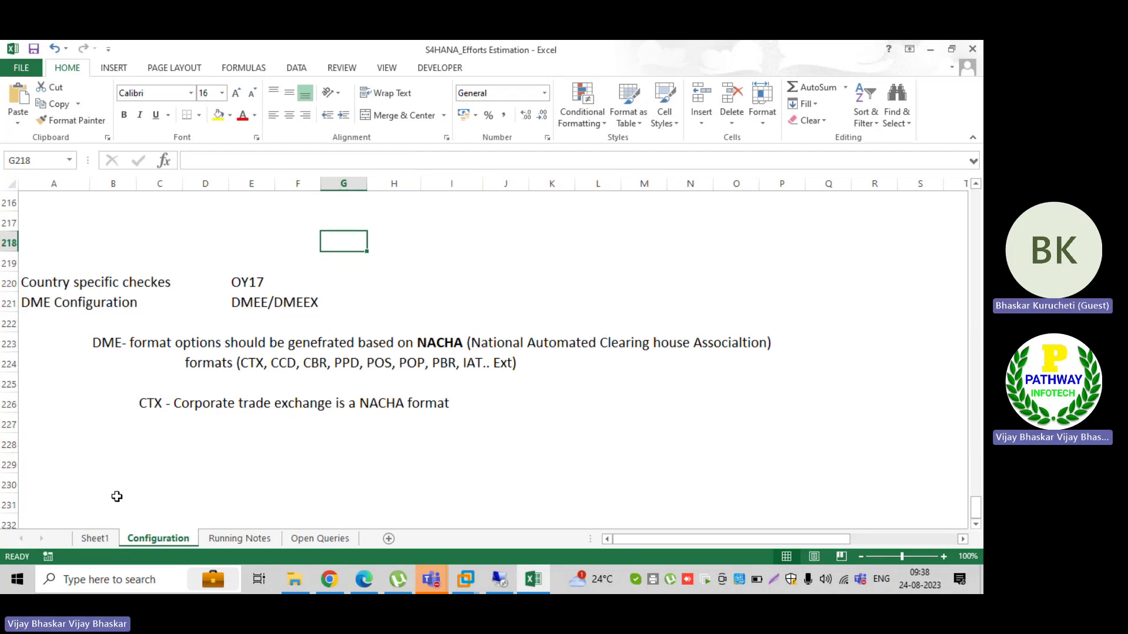